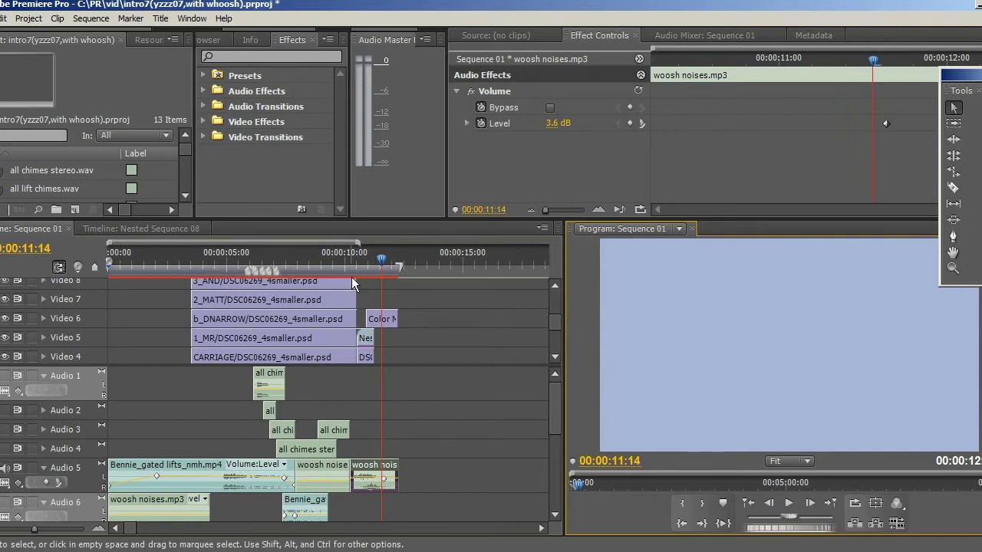
Set the playhead to 00:00:10:11 in Sequence 01 and select the stacked PSD clips from Video 4 upward
click(356, 263)
drag(560, 221, 559, 112)
scroll(555, 218, up, 3)
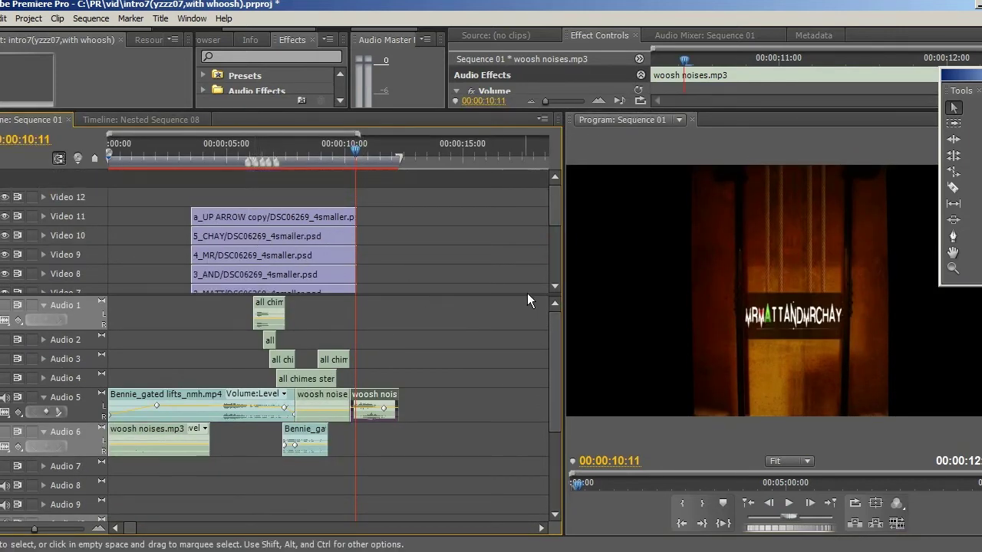
click(554, 286)
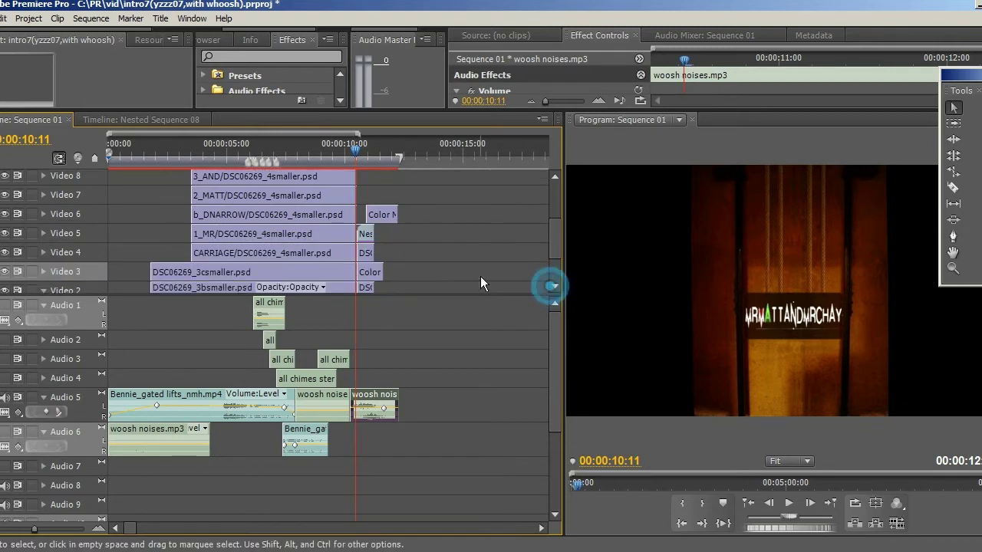
drag(181, 253, 215, 181)
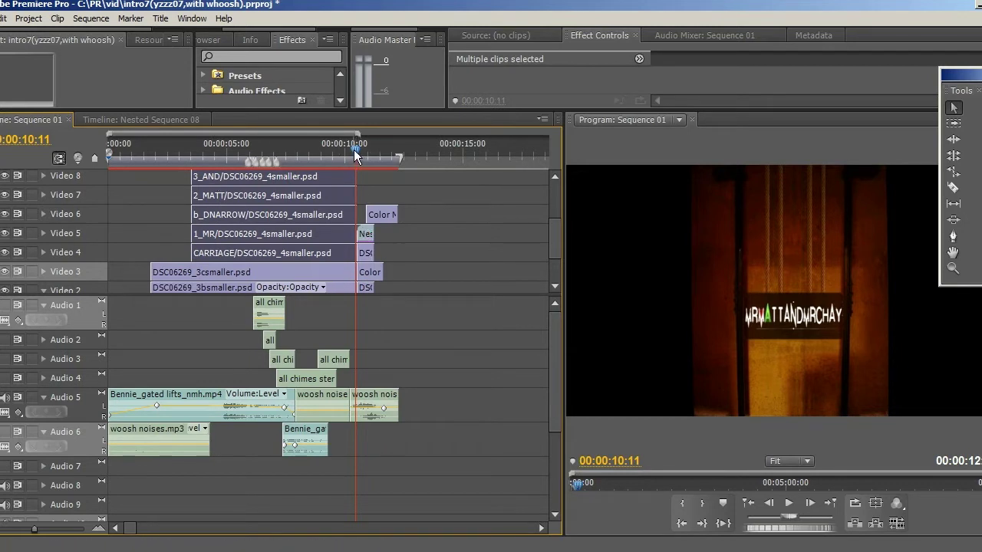
Preview the frame at 00:00:11:05 and select the Color Matte clips on Video 3 and Video 6 in turn
drag(355, 150, 373, 150)
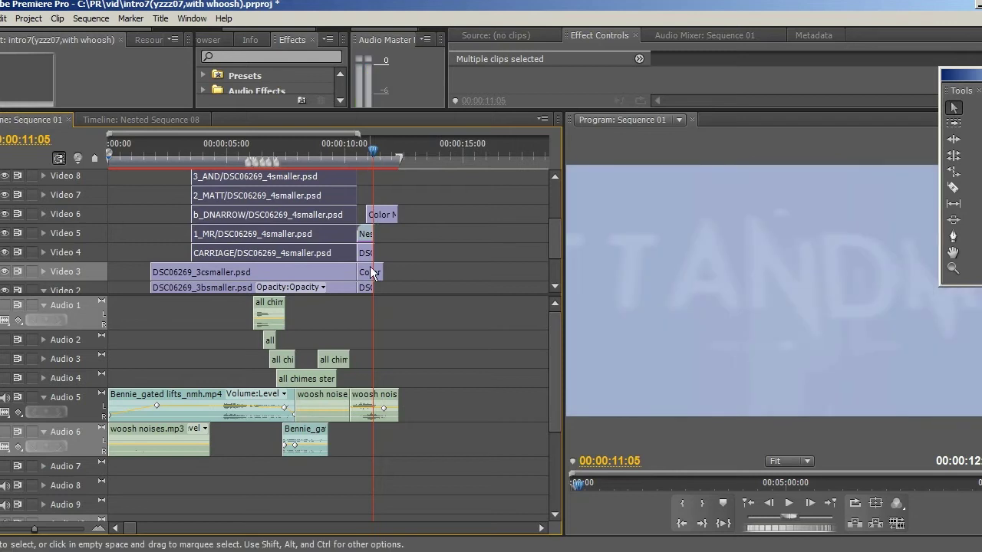
click(367, 274)
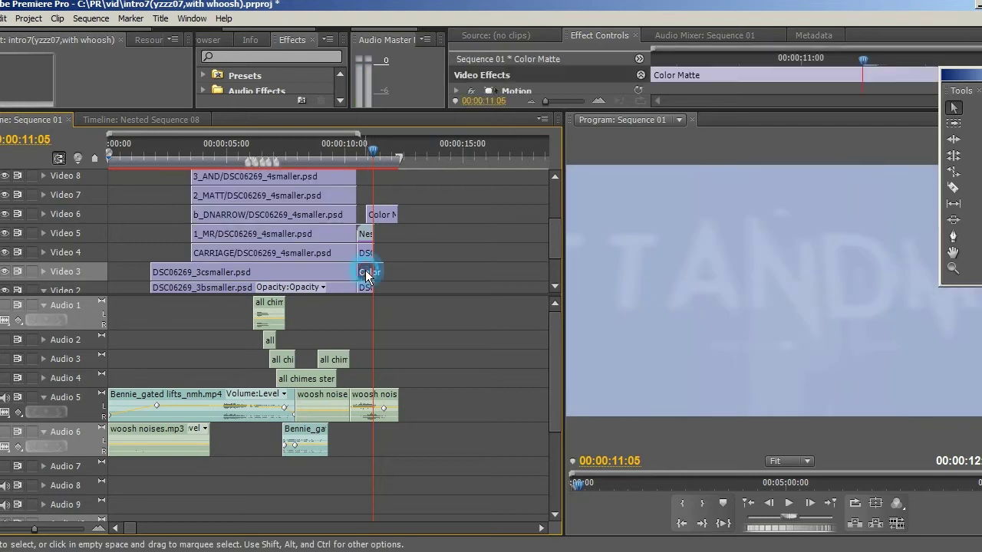
click(381, 217)
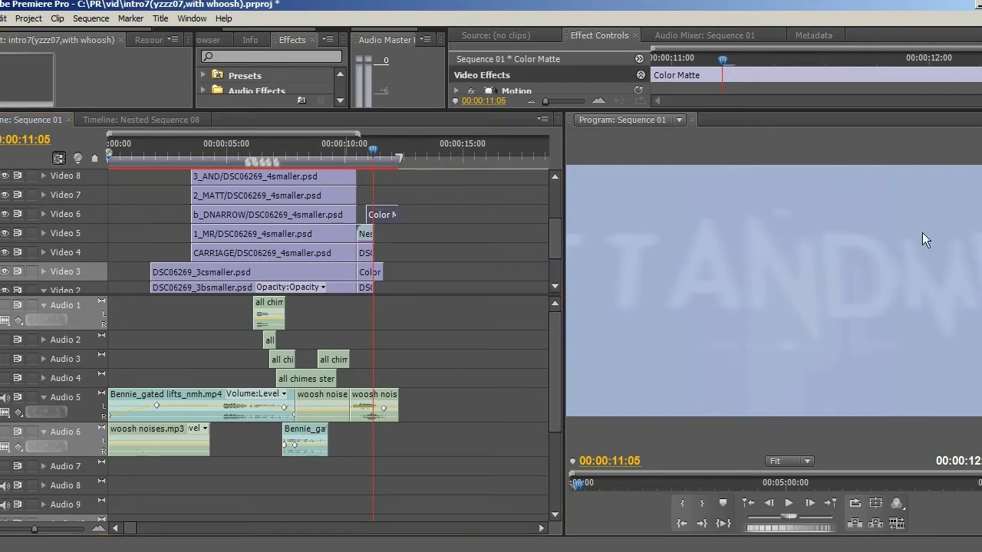
Switch to the intro6(yzzz06,with ending zoom in) project and preview the end of Sequence 01 up to 00:00:11:24
key(ctrl+q)
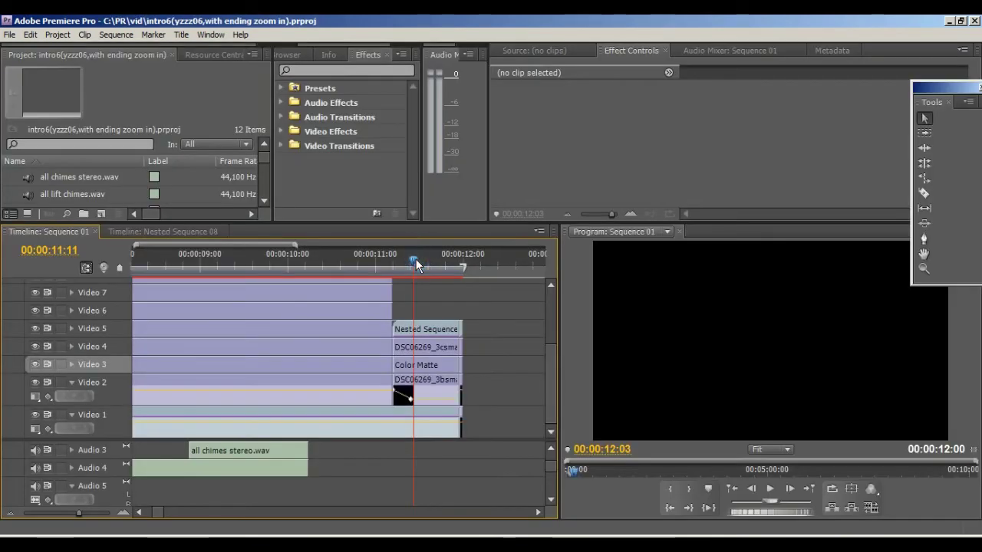
drag(415, 260, 449, 259)
drag(539, 221, 539, 123)
drag(449, 156, 460, 156)
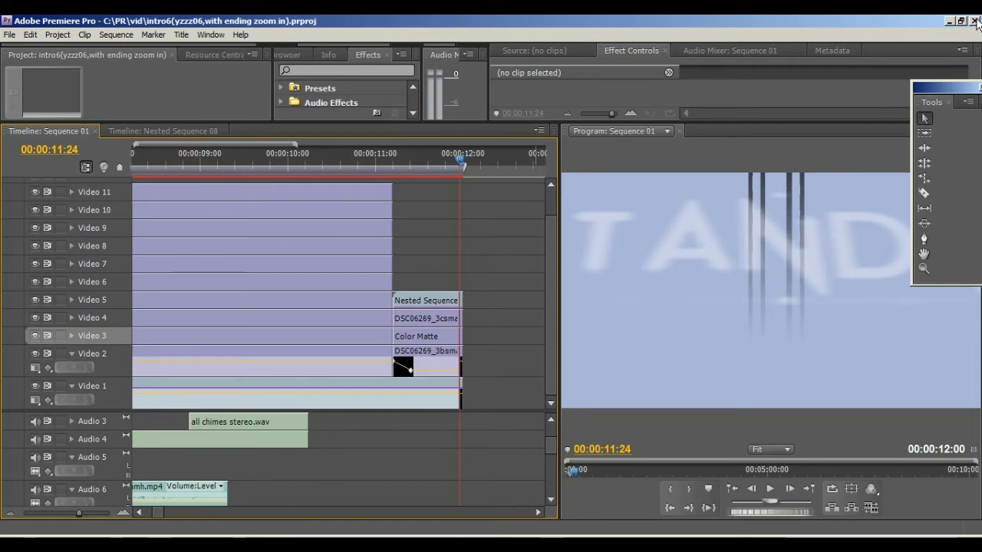
Select the short end pieces on Video 1 to Video 5 after 00:00:11:24 for inspection, and clear the selection
drag(301, 143, 161, 144)
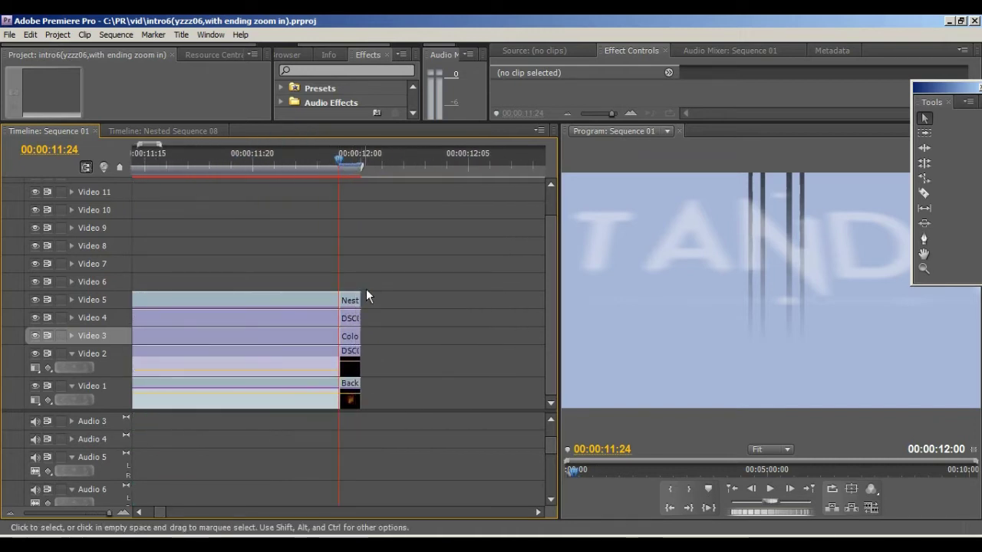
drag(361, 278, 341, 406)
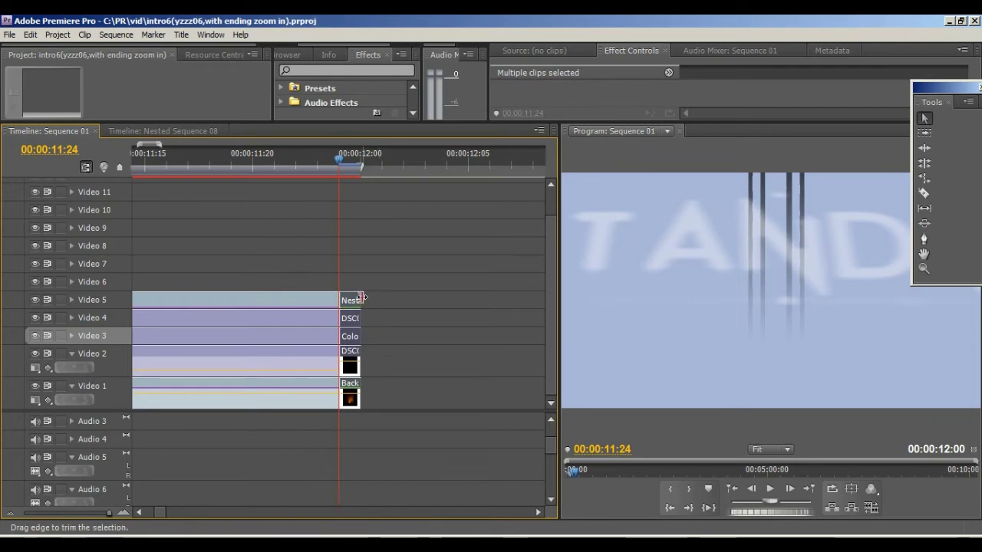
click(396, 299)
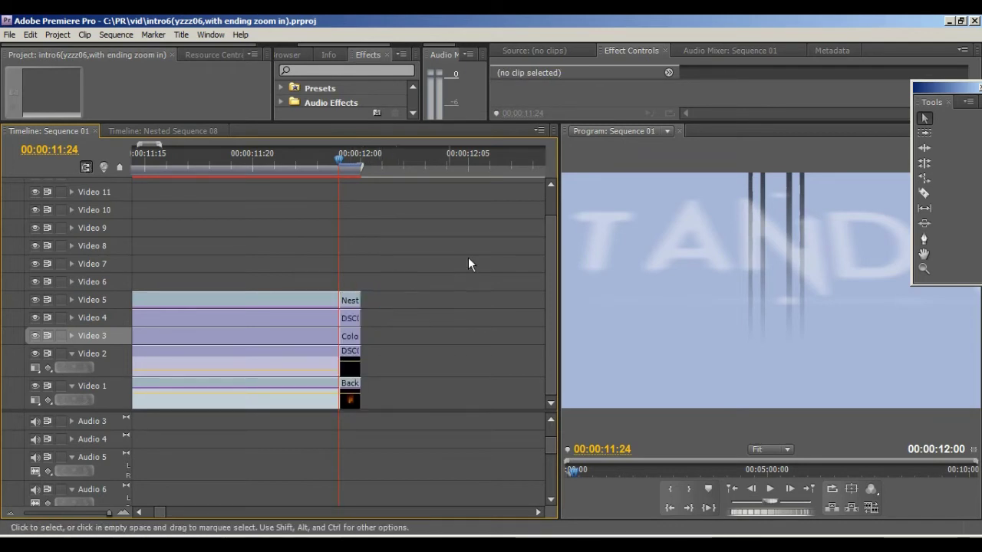
Reopen the intro7(yzzz07,with whoosh) project and select the Color Matte clip on Video 6 with the playhead at 00:00:11:06
click(974, 20)
double_click(358, 353)
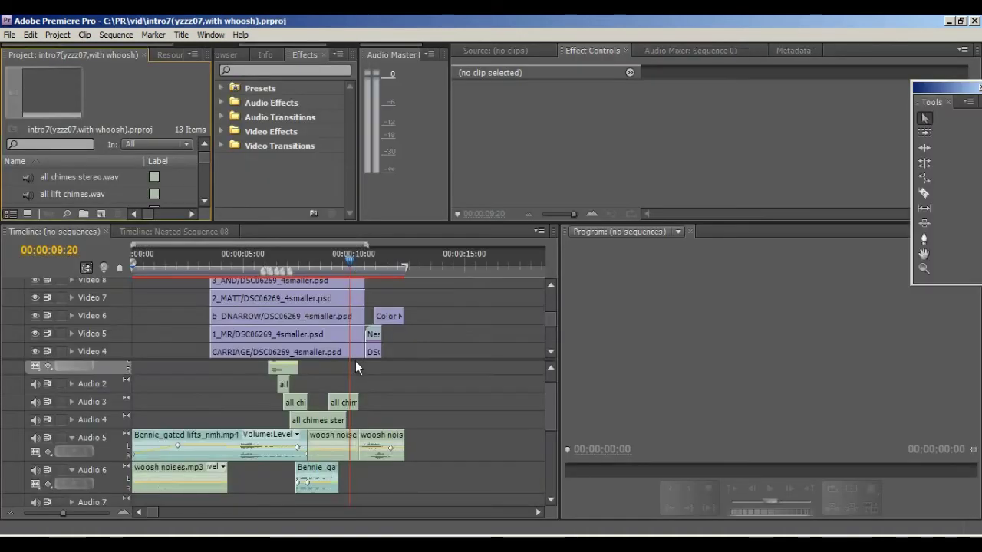
click(386, 261)
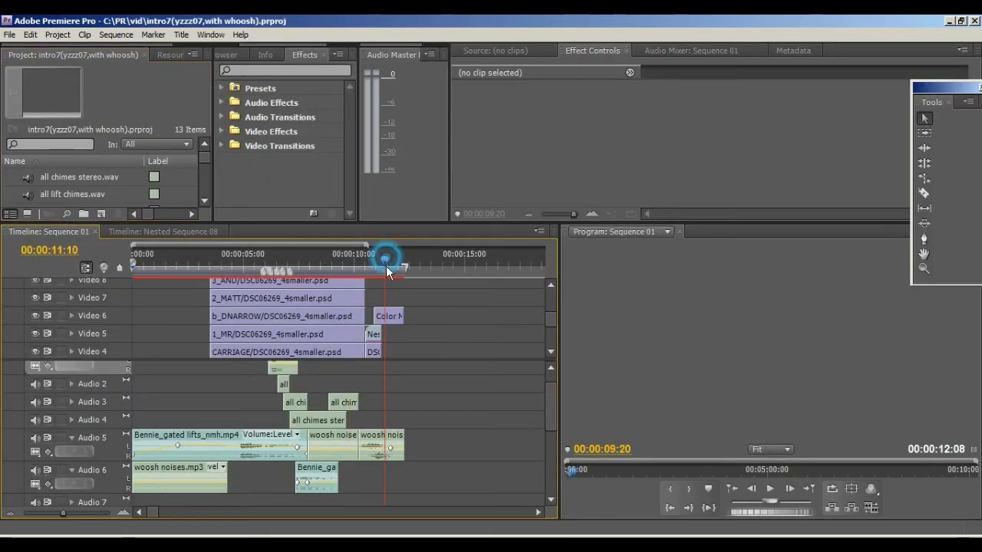
click(391, 315)
drag(367, 245, 311, 264)
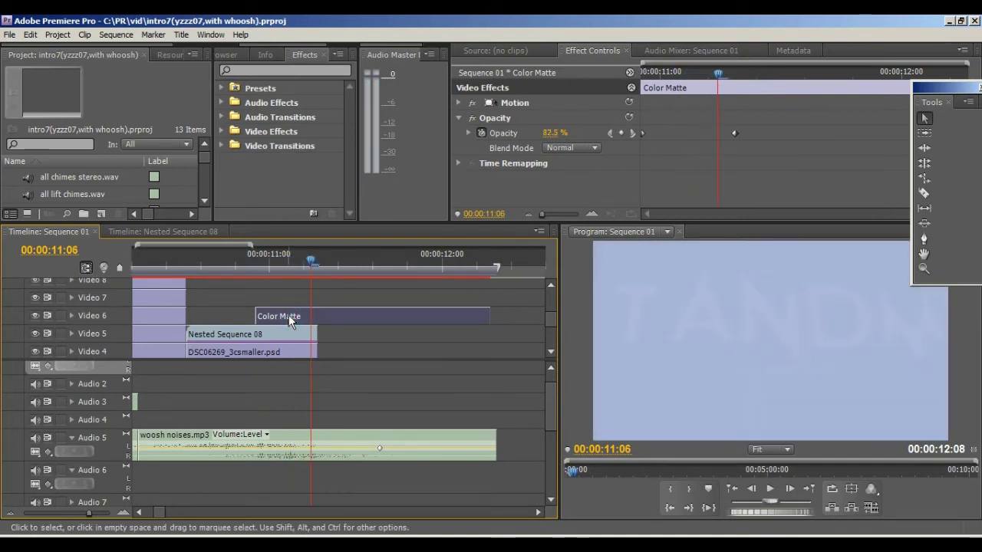
Hide Video 6 to compare the frame at 00:00:11:06 without the Color Matte, and show the track again
click(34, 315)
mouse_move(310, 266)
mouse_down()
mouse_move(319, 266)
mouse_move(311, 266)
mouse_up()
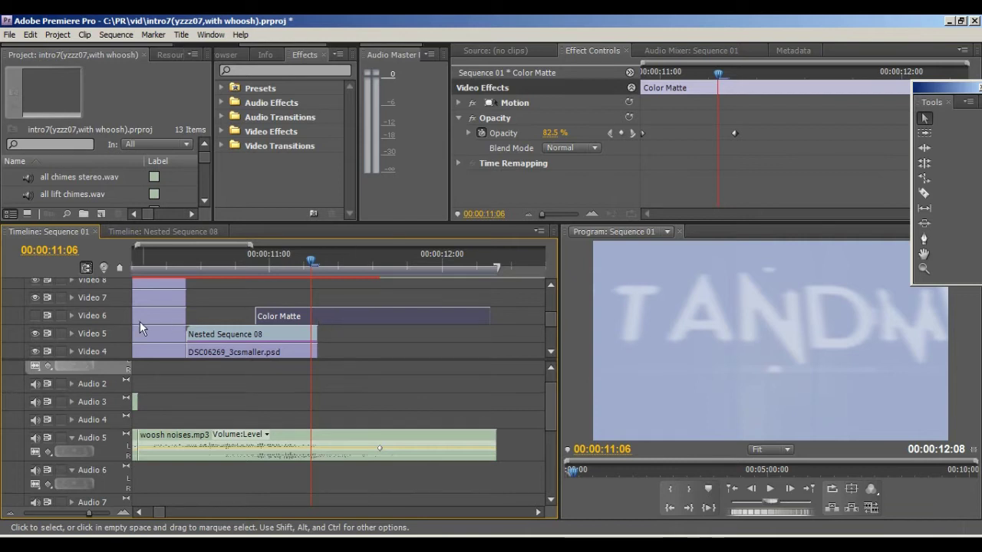
click(34, 316)
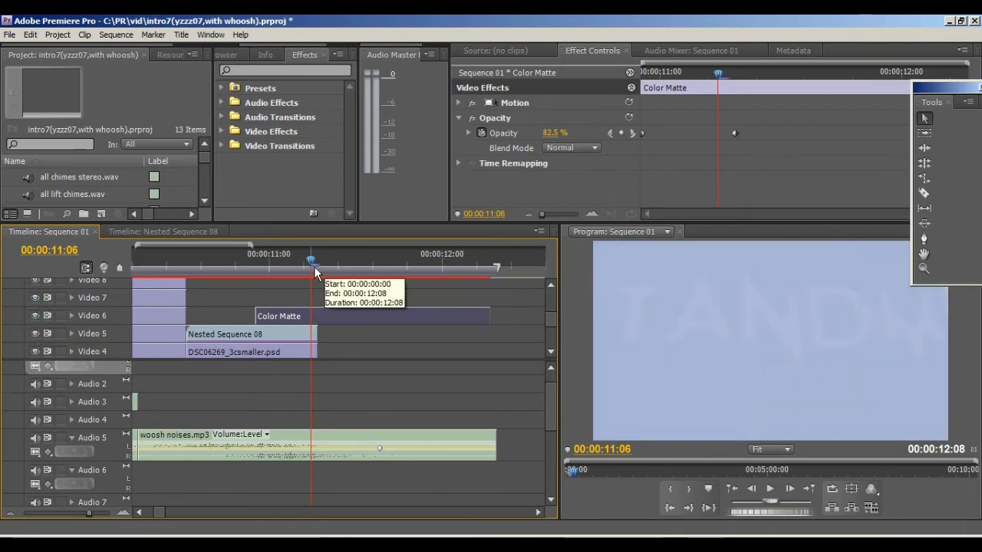
Scrub through the Color Matte on Video 6 from 00:00:11:06 to its end at 00:00:12:07 to preview the closing frames
drag(311, 265, 325, 265)
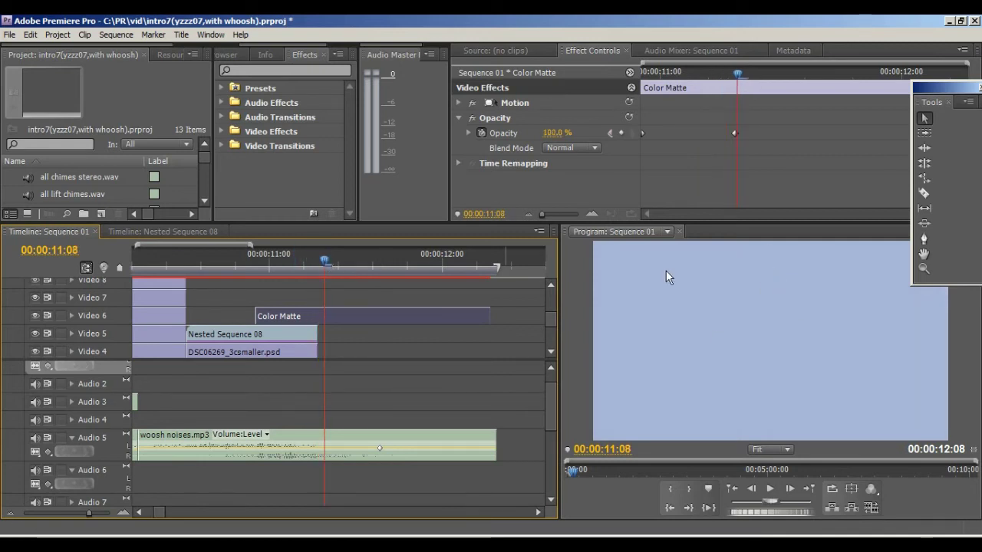
mouse_move(325, 262)
mouse_down()
mouse_move(345, 263)
mouse_move(259, 266)
mouse_move(338, 274)
mouse_up()
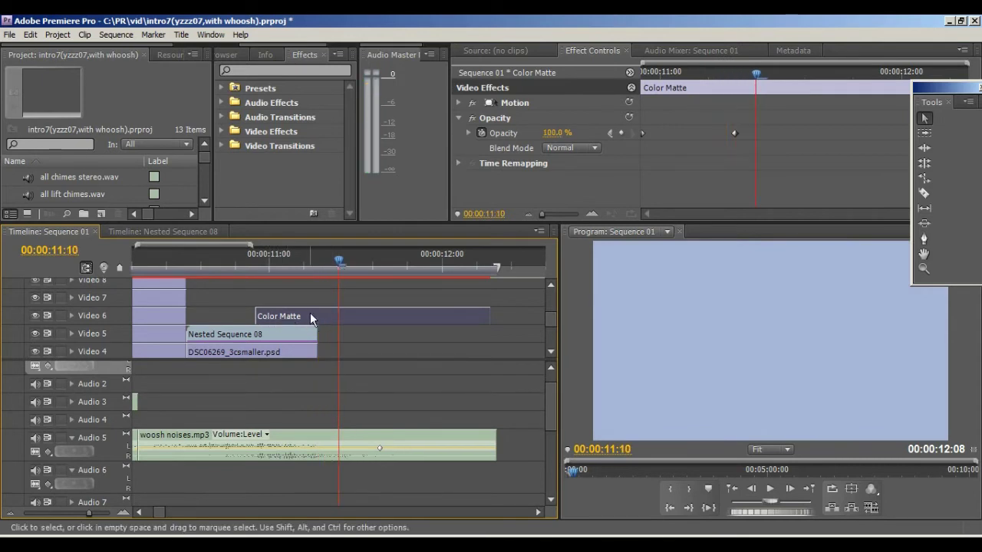
click(489, 258)
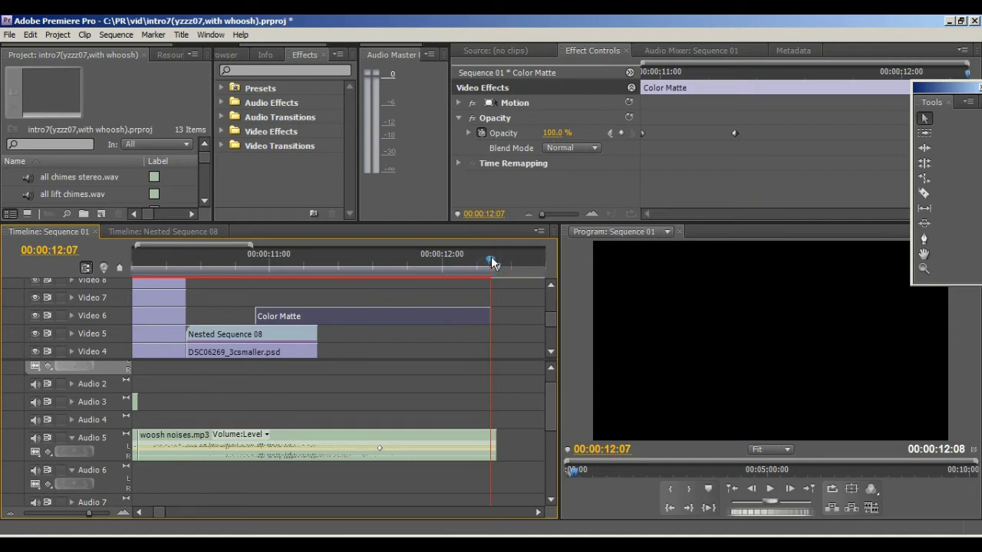
drag(492, 263, 470, 264)
click(434, 264)
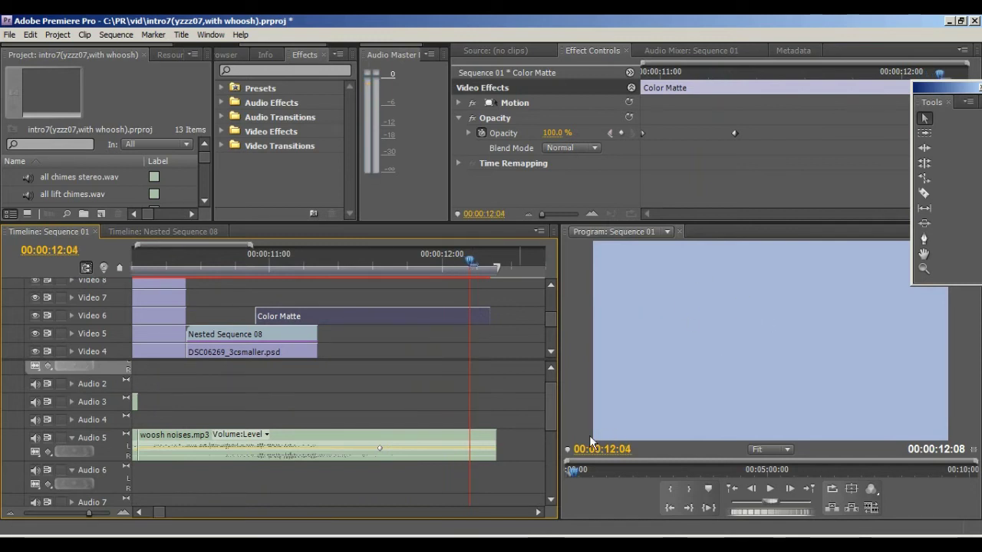
Preview the opening of Sequence 01 from 00:00:00:00 to 00:00:00:12 with the tracks enlarged
drag(550, 359, 550, 389)
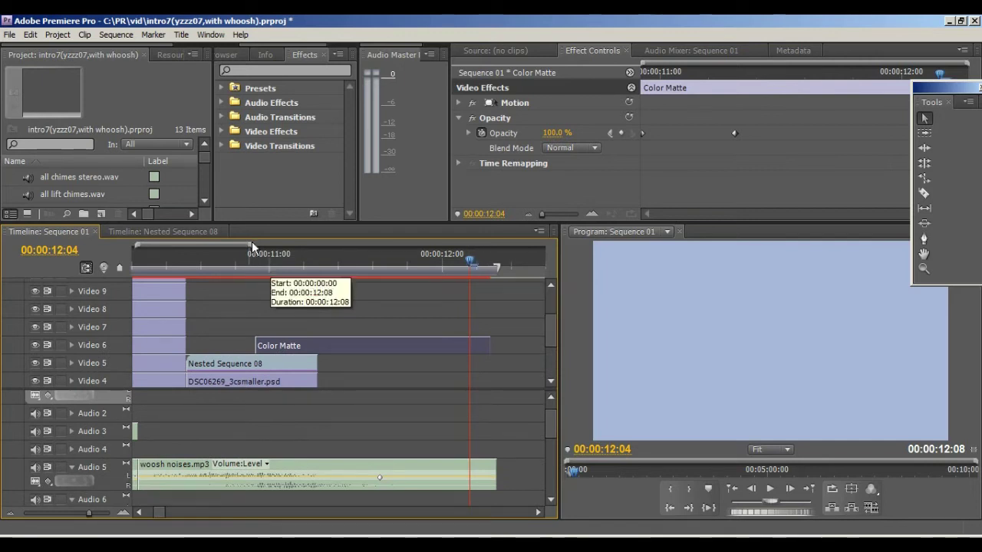
drag(252, 243, 340, 243)
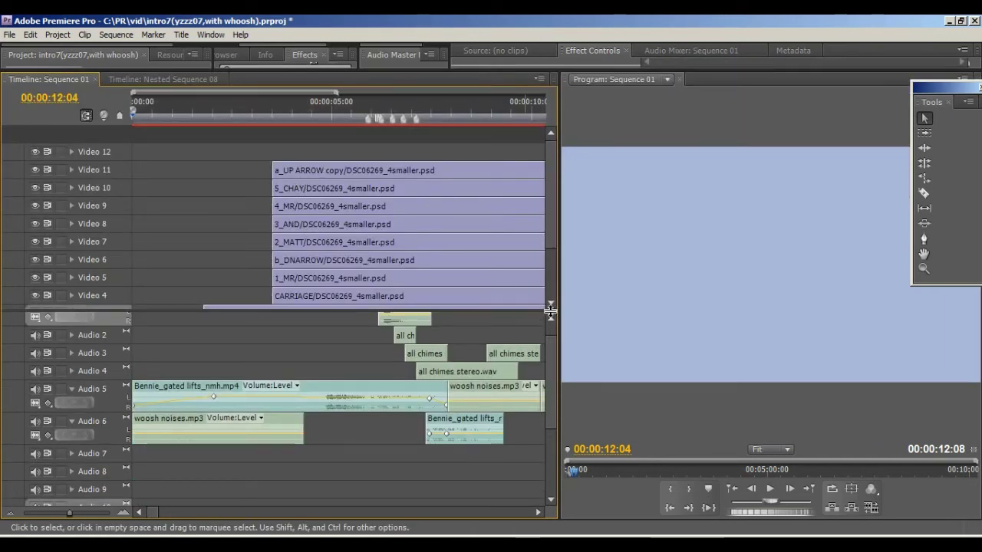
click(132, 109)
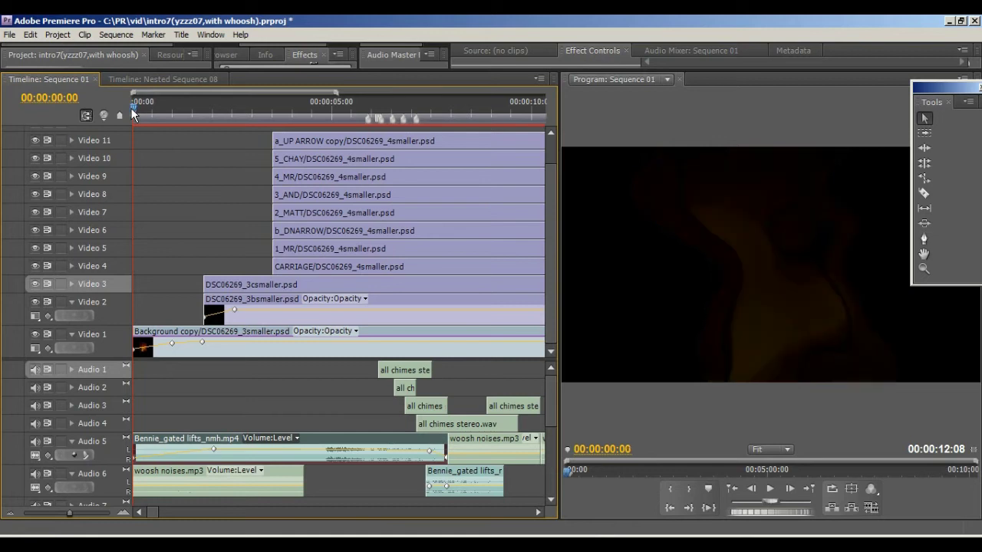
drag(132, 108, 154, 113)
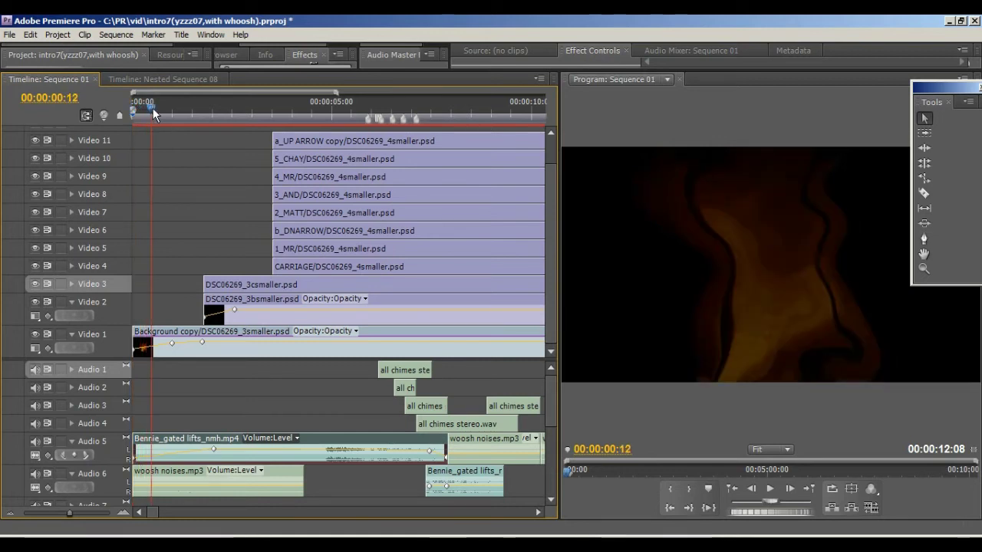
Select the Background copy clip on Video 1 and examine its Opacity and Turbulent Displace keyframes up to 00:00:01:19
click(156, 336)
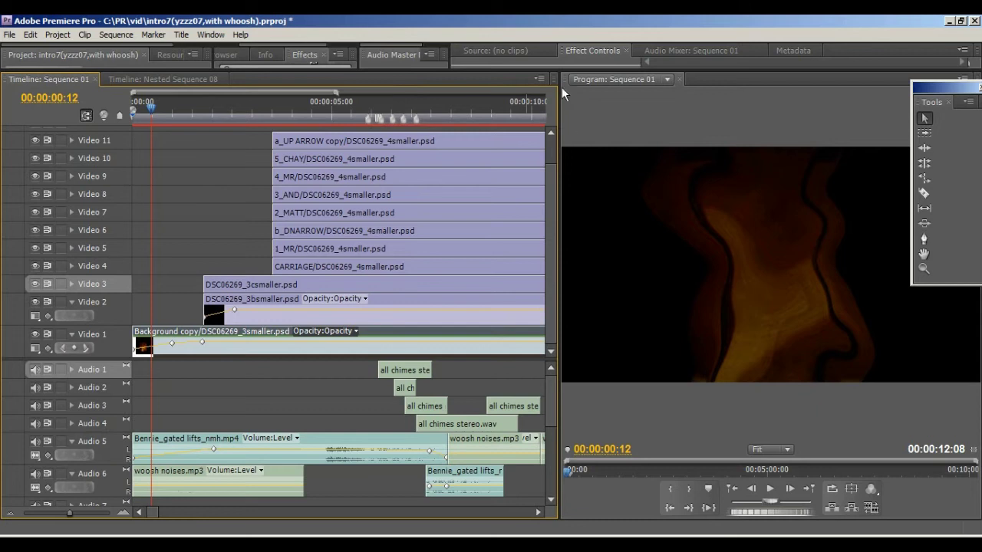
drag(555, 70, 546, 299)
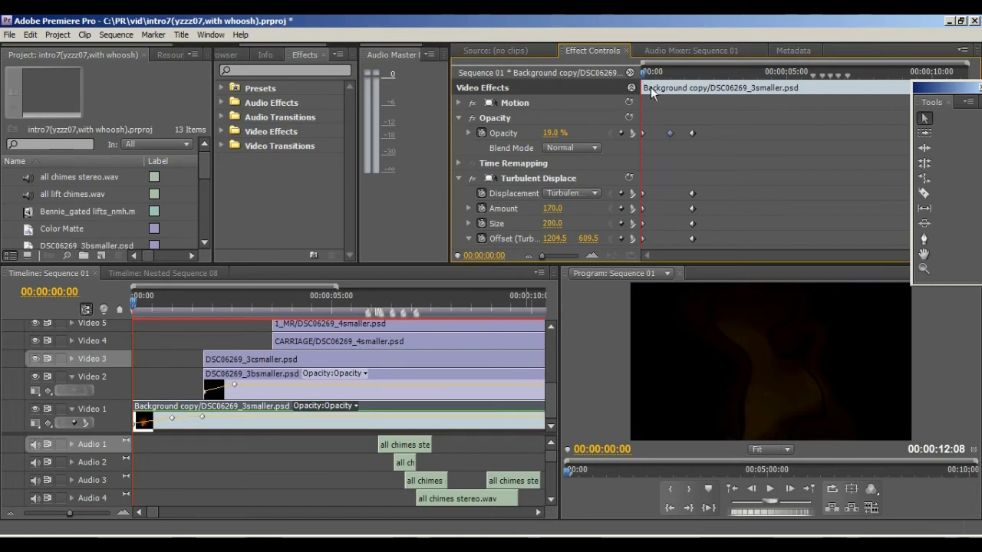
click(633, 193)
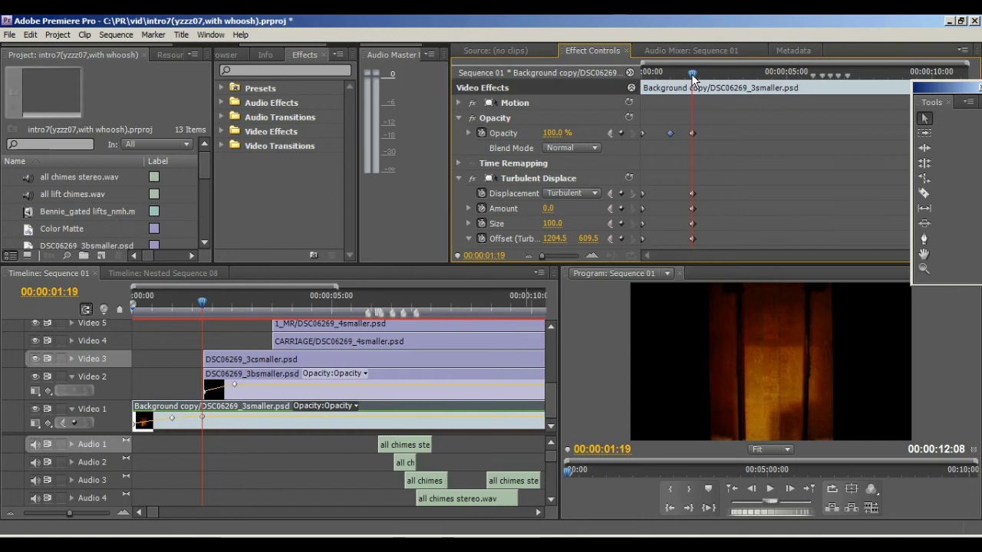
Preview Sequence 01 through to the lift title near 00:00:10:13, and return the playhead to the start
drag(693, 75, 822, 77)
key(space)
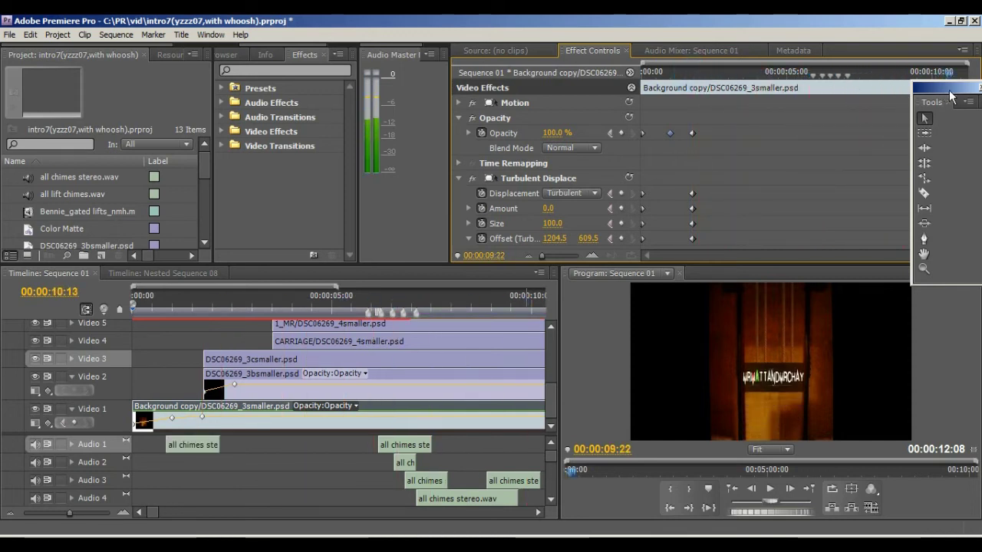
key(Home)
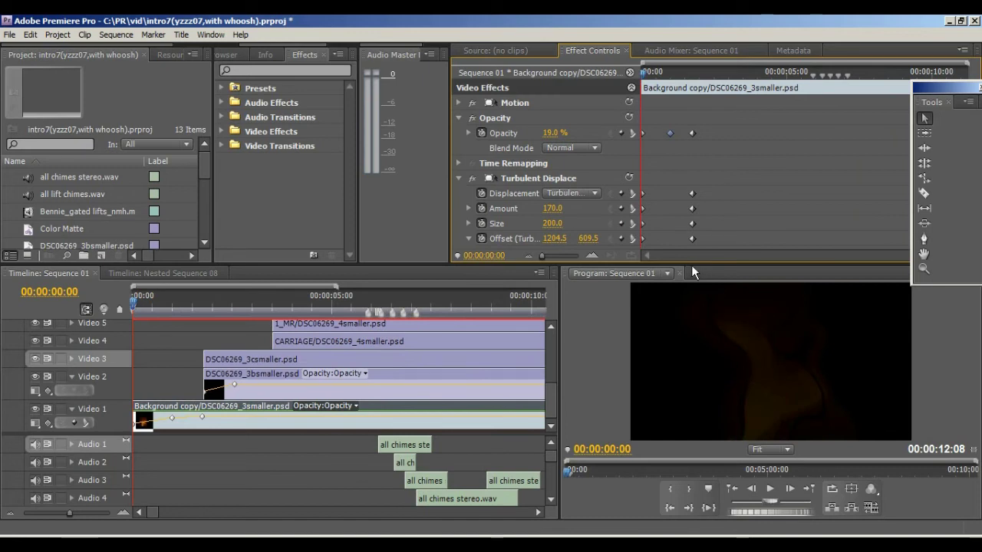
Scrub the Background copy clip's opacity fade-in around its keyframe at 00:00:01:00 with the preview enlarged
drag(693, 261, 683, 169)
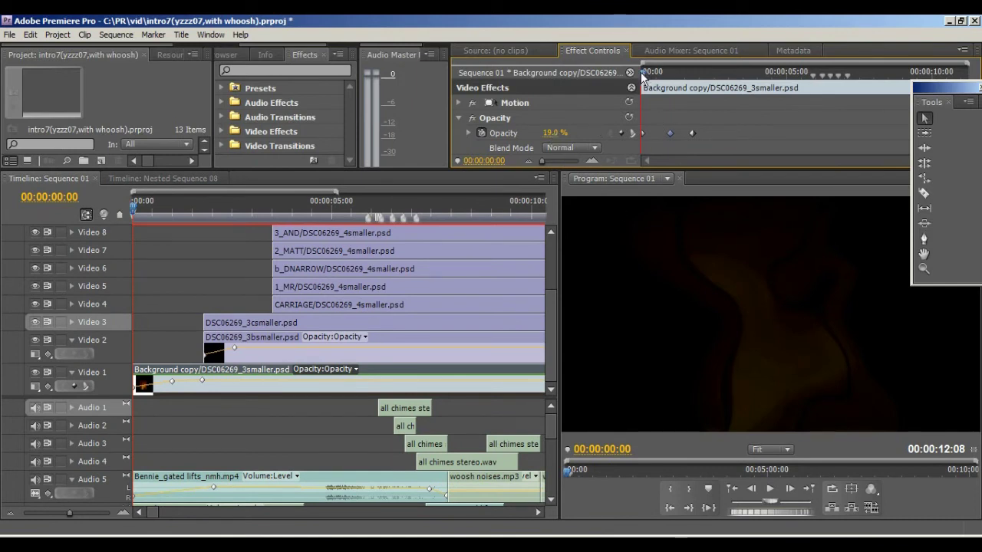
drag(642, 72, 664, 73)
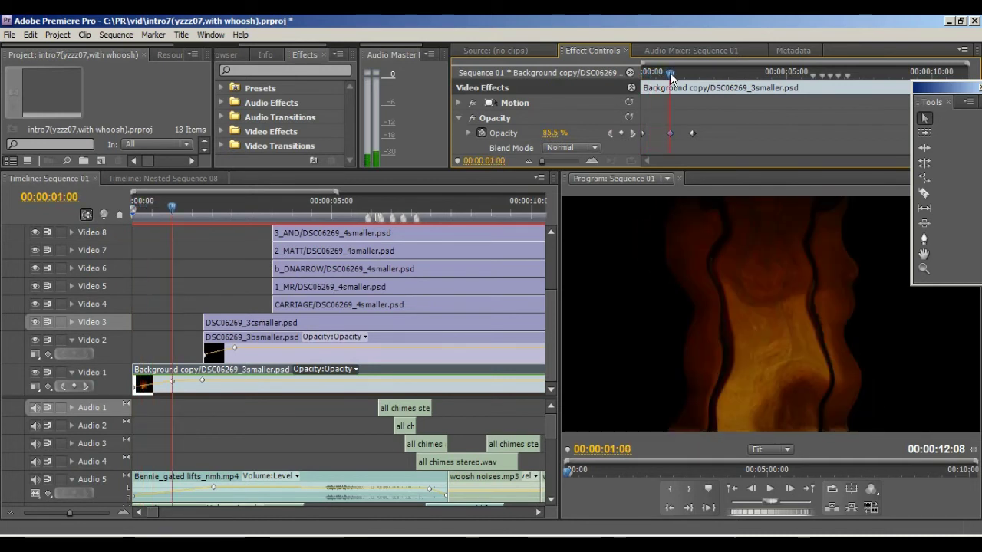
drag(671, 72, 672, 72)
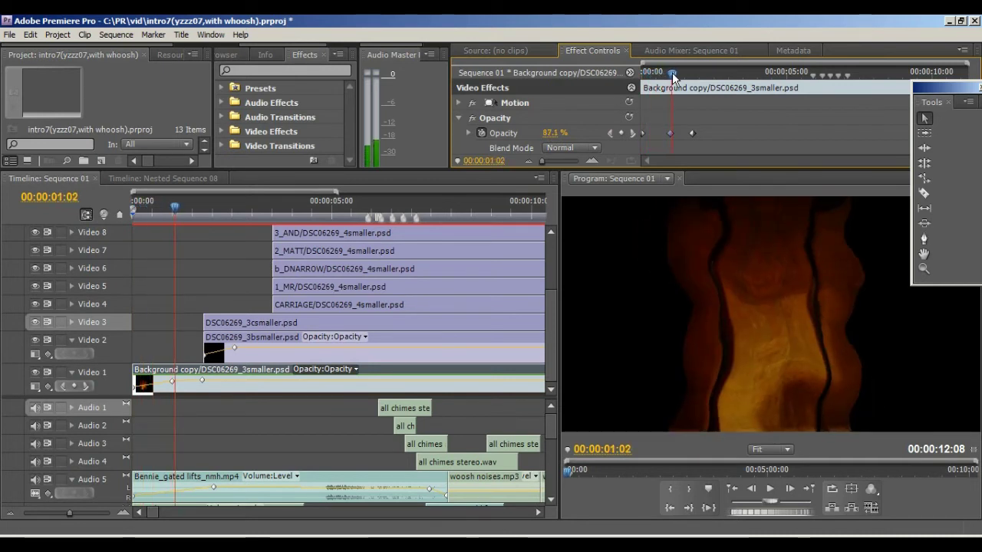
click(610, 133)
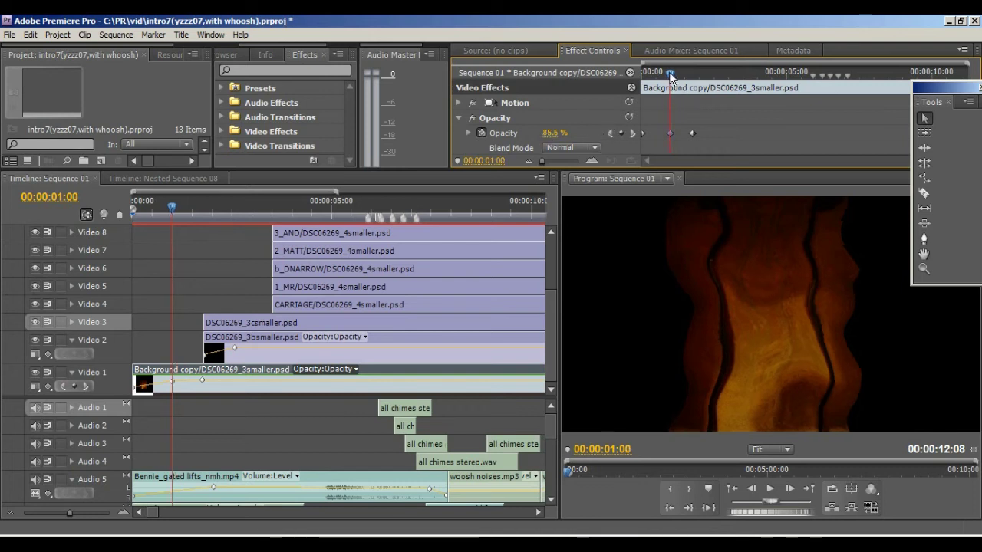
drag(669, 72, 649, 86)
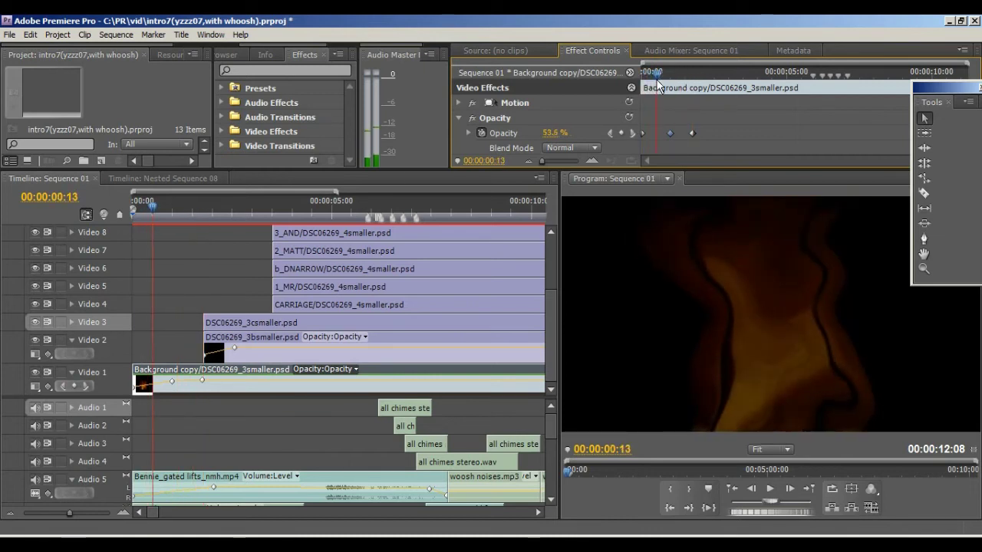
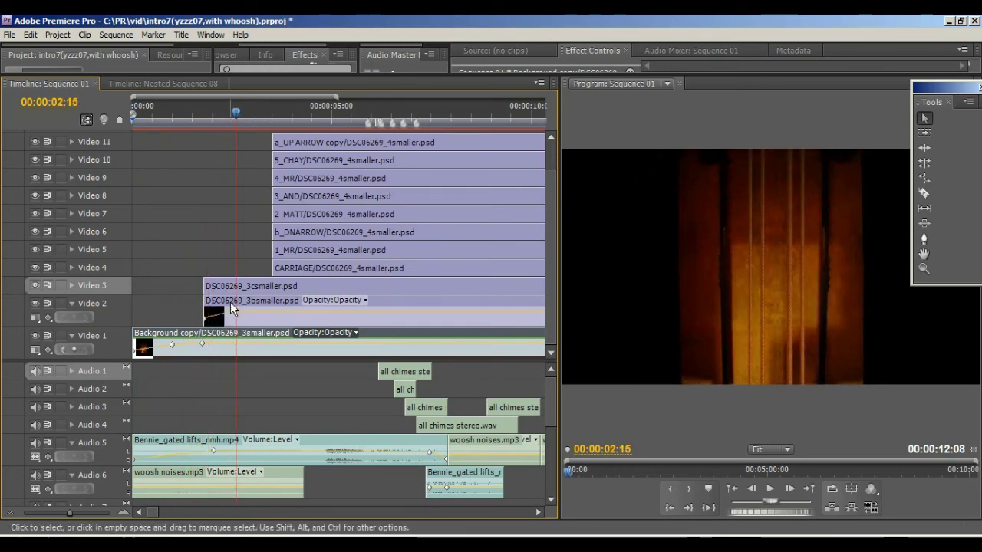
Toggle the output of Video 2 and Video 3 off and back on around 00:00:02:22 to compare the image with and without those layers
click(34, 304)
click(35, 305)
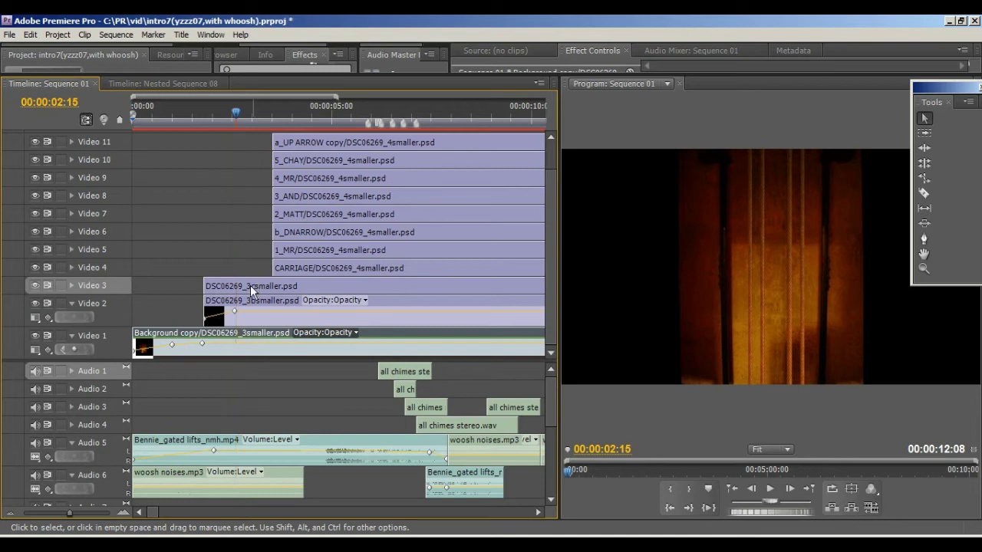
click(35, 304)
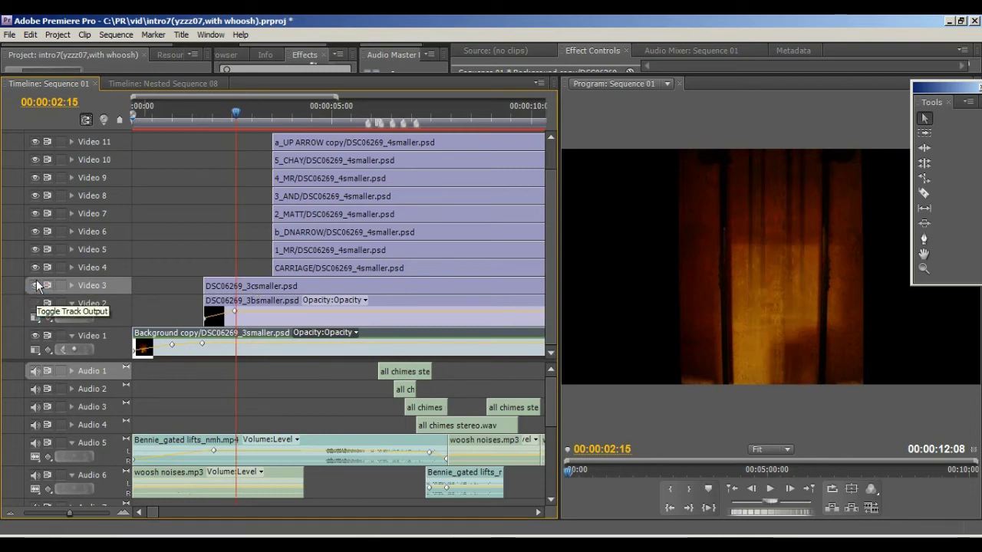
mouse_move(235, 112)
mouse_down()
mouse_move(225, 112)
mouse_move(247, 115)
mouse_up()
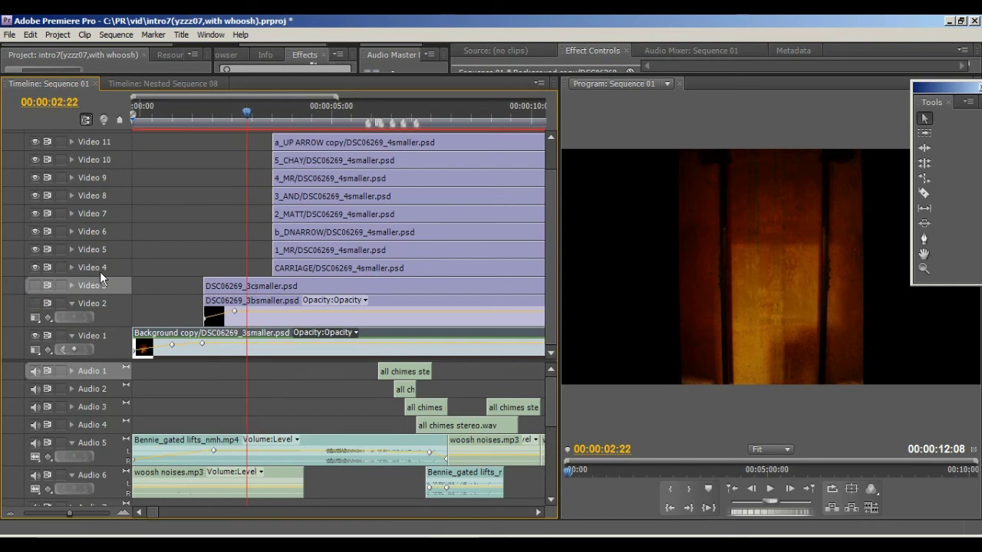
click(35, 303)
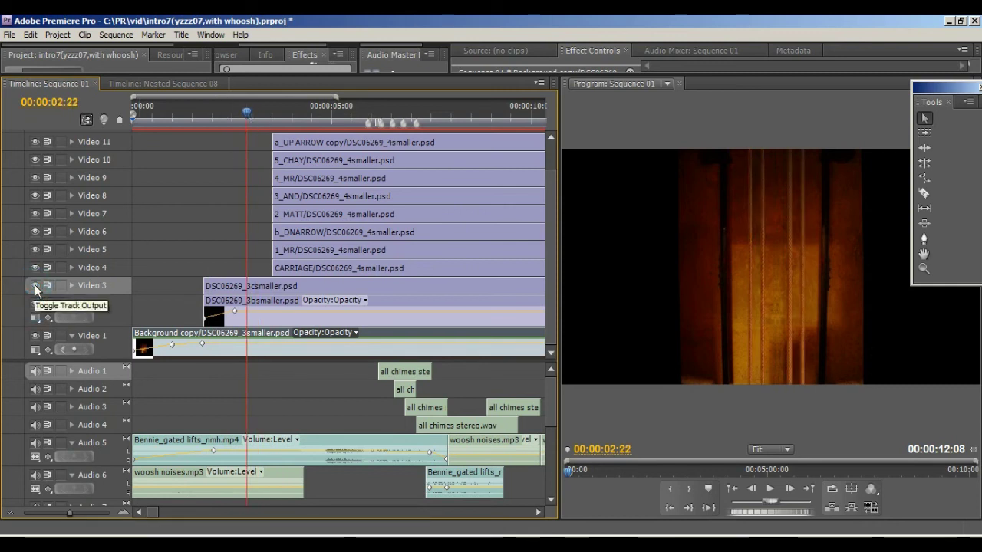
Select the clips on Video 4 to Video 11 that start near 00:00:03:15, and scrub their upward movement to 00:00:06:14
drag(246, 115, 274, 117)
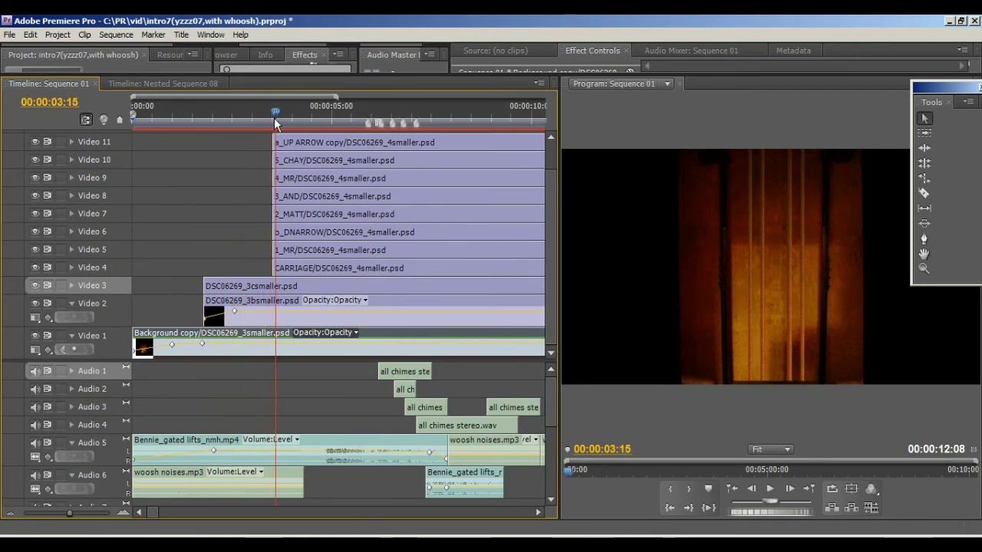
click(261, 268)
drag(258, 269, 302, 148)
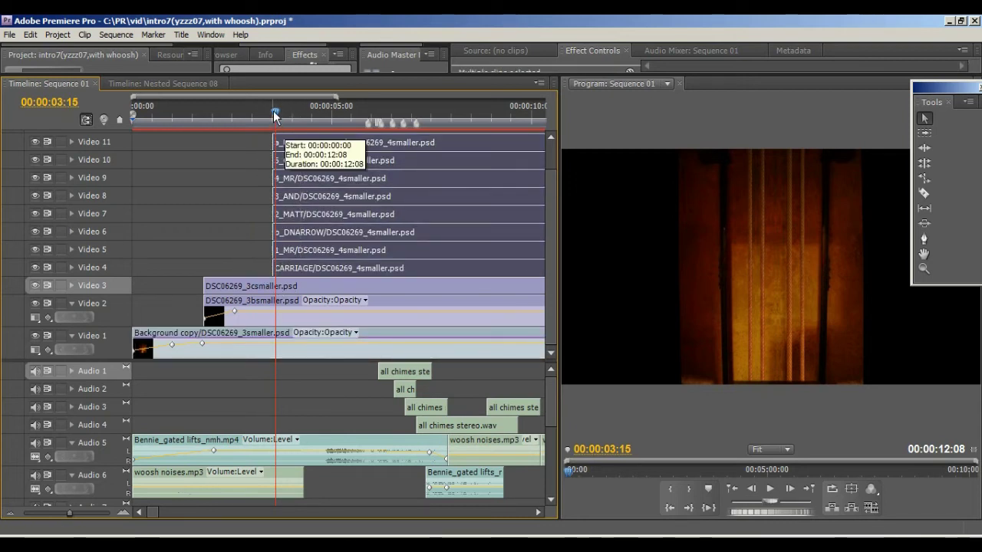
click(277, 113)
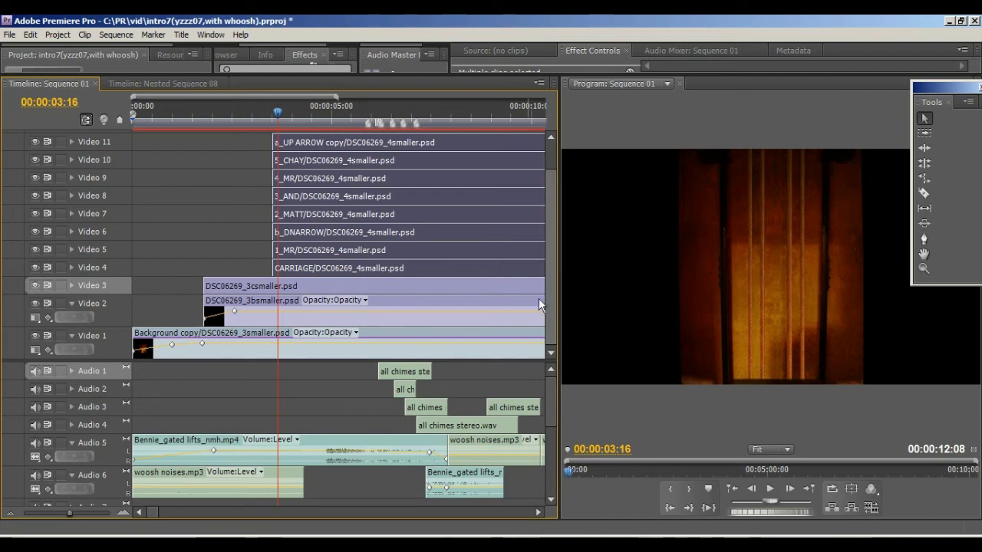
mouse_move(354, 266)
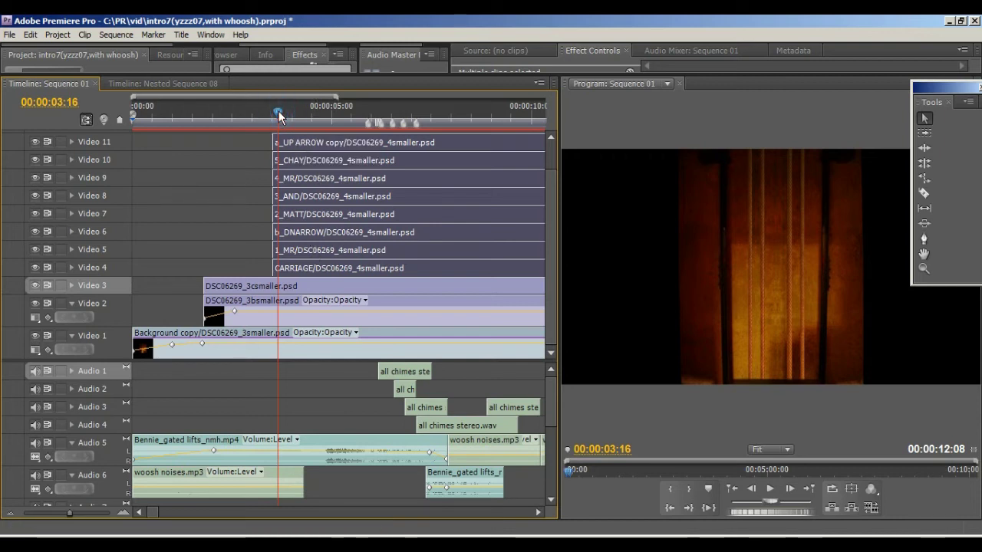
drag(278, 115, 326, 111)
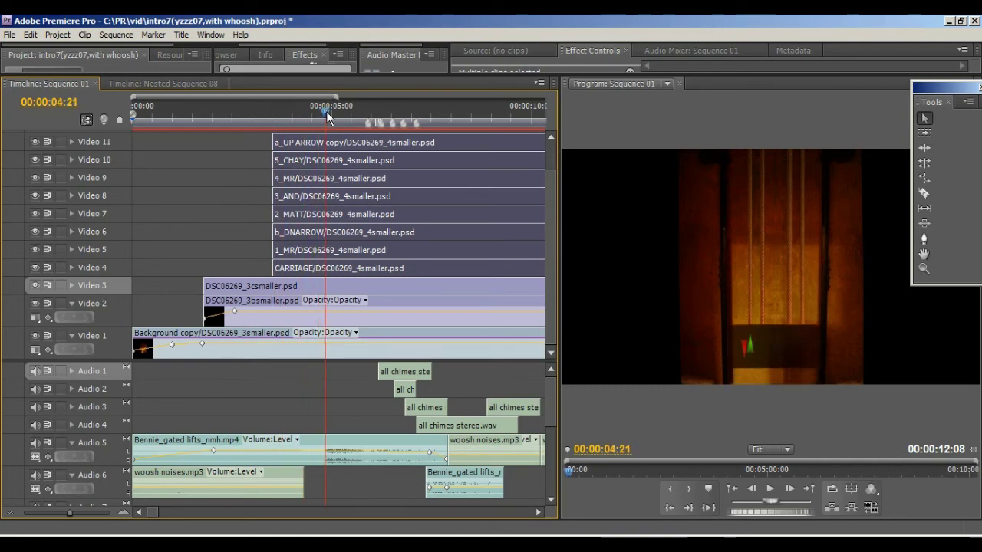
drag(325, 112, 395, 114)
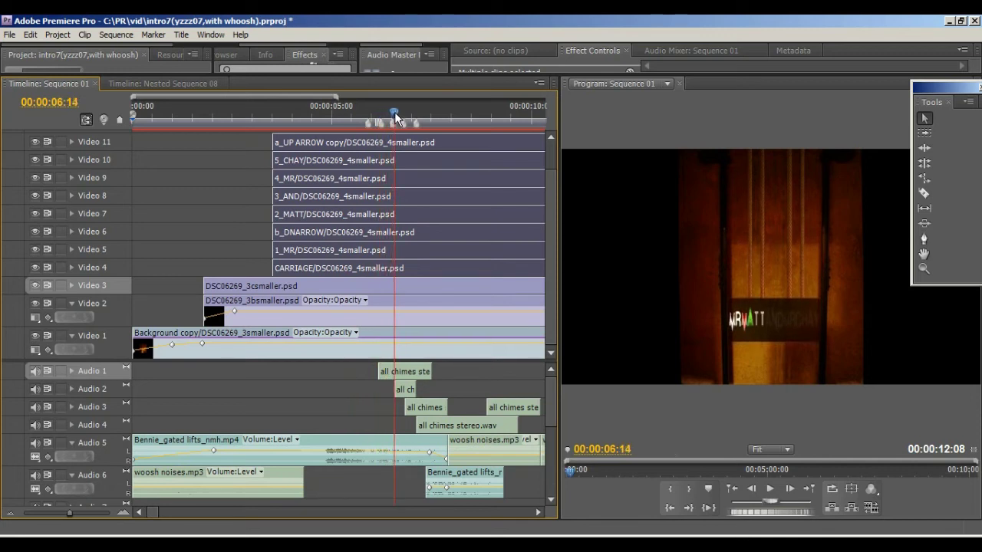
Examine the all chimes clips on the audio tracks against the title lettering while scrubbing from 00:00:06:14 to 00:00:09:18
click(405, 390)
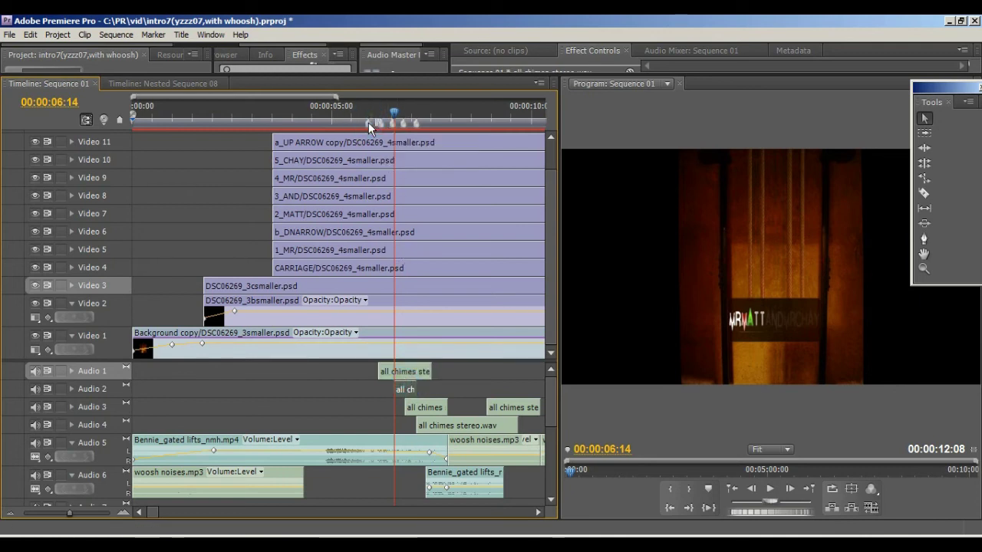
click(395, 115)
drag(395, 115, 514, 113)
scroll(553, 387, down, 3)
scroll(553, 435, up, 3)
click(506, 107)
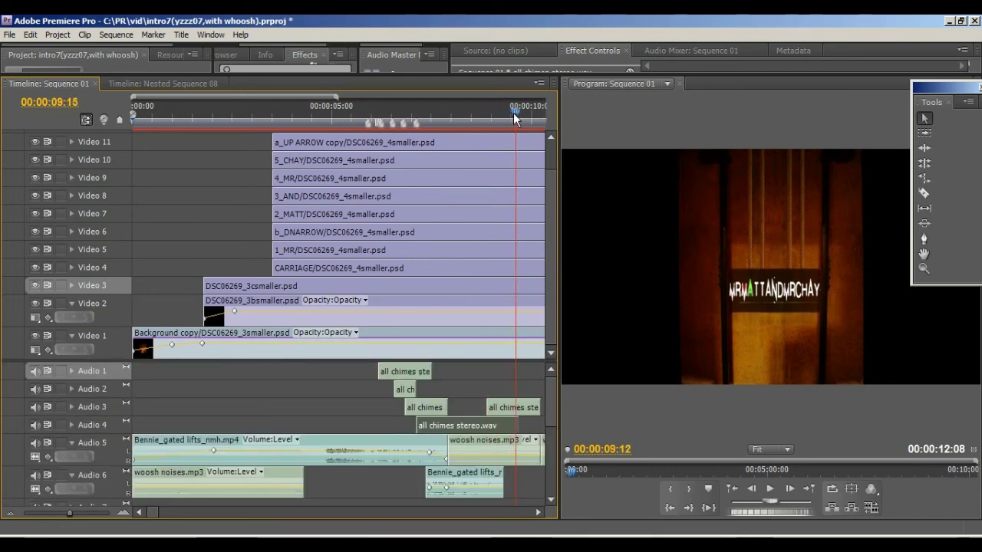
click(511, 406)
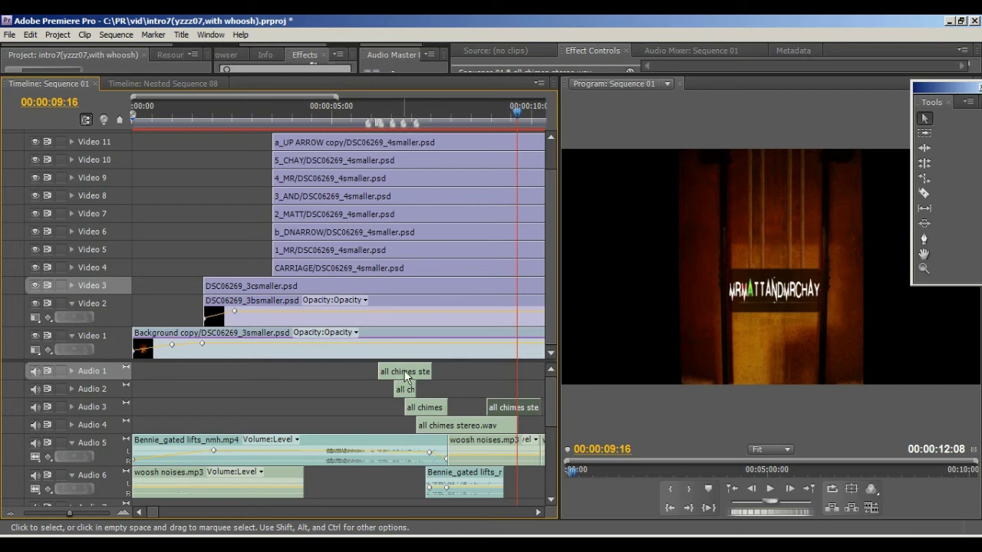
click(421, 407)
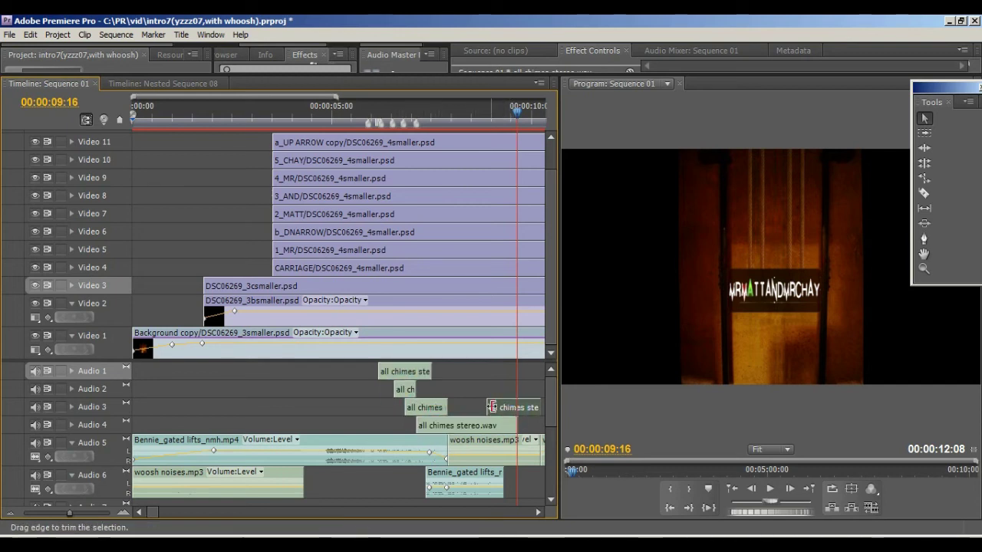
click(516, 113)
drag(516, 113, 416, 133)
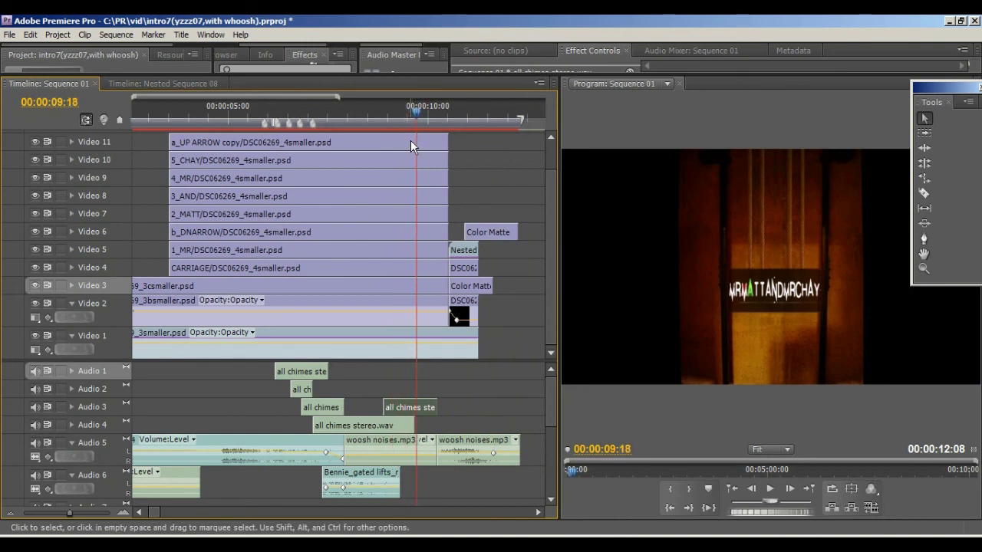
Select the a_UP ARROW copy clip on Video 11 and scrub through its Motion Position keyframes up to 00:00:10:13 with Effect Controls enlarged
click(327, 141)
drag(590, 75, 586, 203)
drag(963, 93, 980, 205)
click(906, 120)
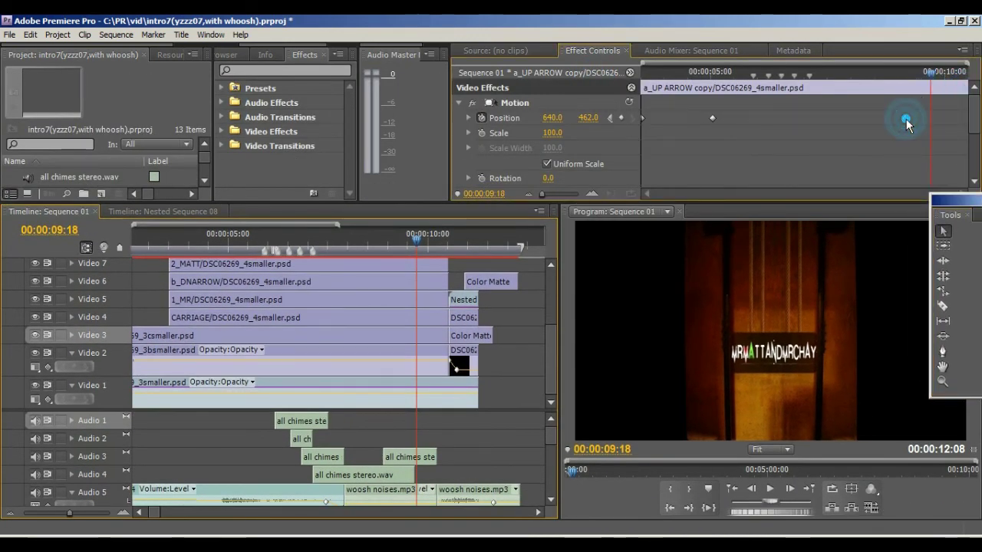
click(664, 72)
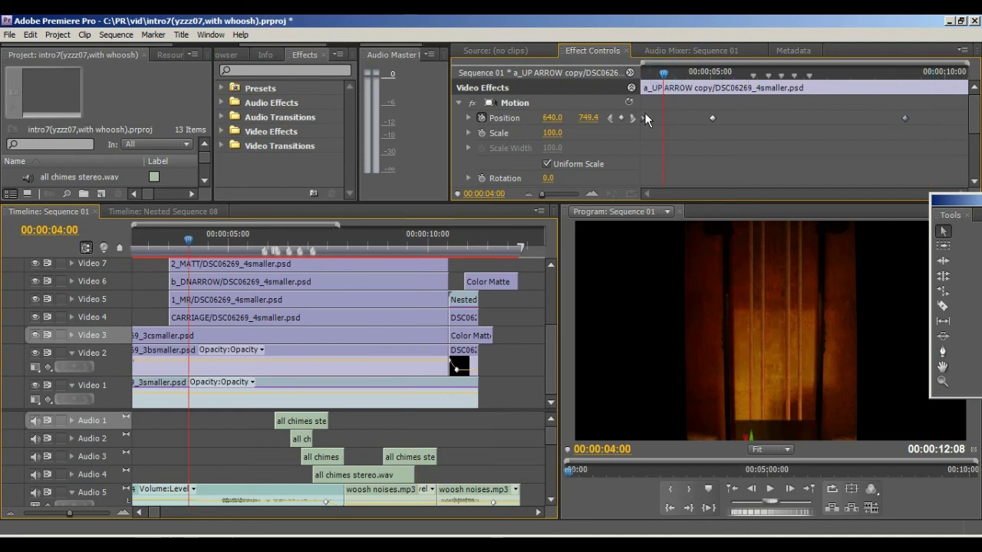
click(642, 73)
drag(643, 73, 901, 105)
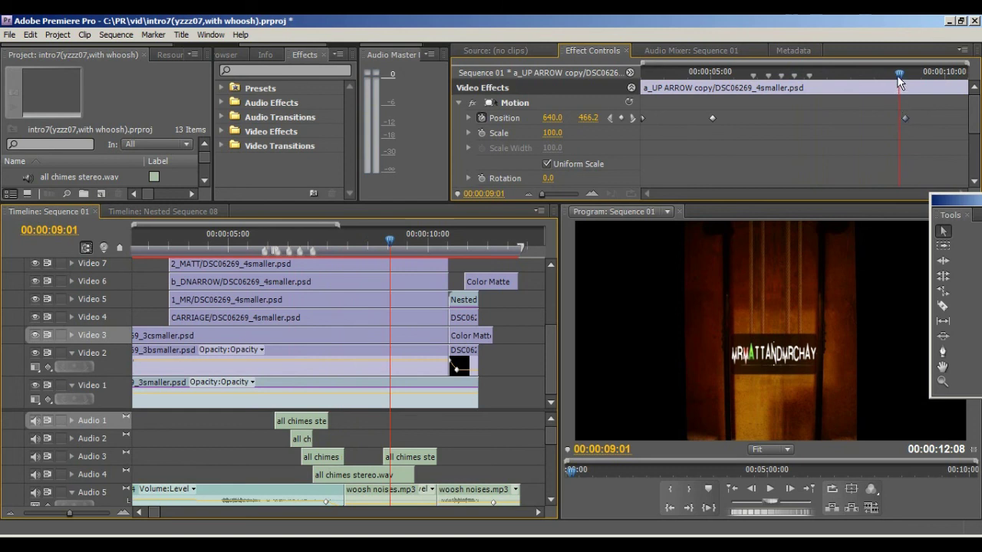
drag(900, 75, 908, 77)
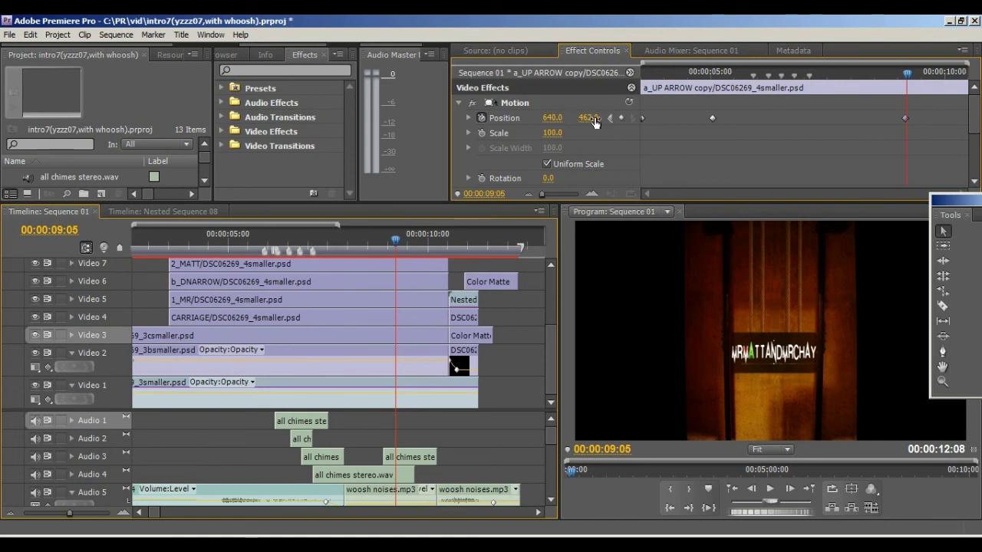
key(Down)
drag(898, 68, 970, 73)
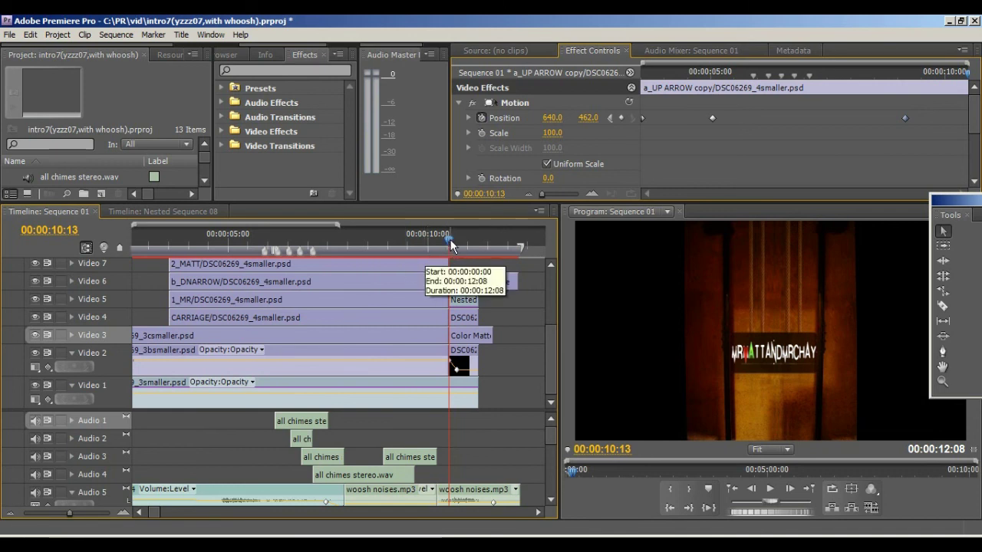
Scrub the ending to 00:00:11:22 and examine the Nested Sequence 08 Position and Scale keyframes and the Video 6 Color Matte's Opacity keyframes
drag(454, 245, 483, 244)
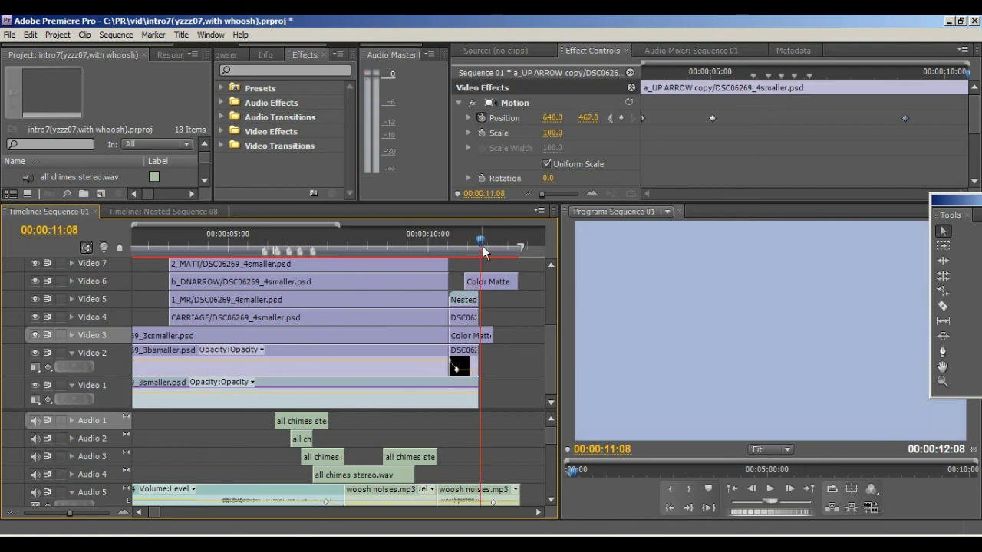
click(464, 300)
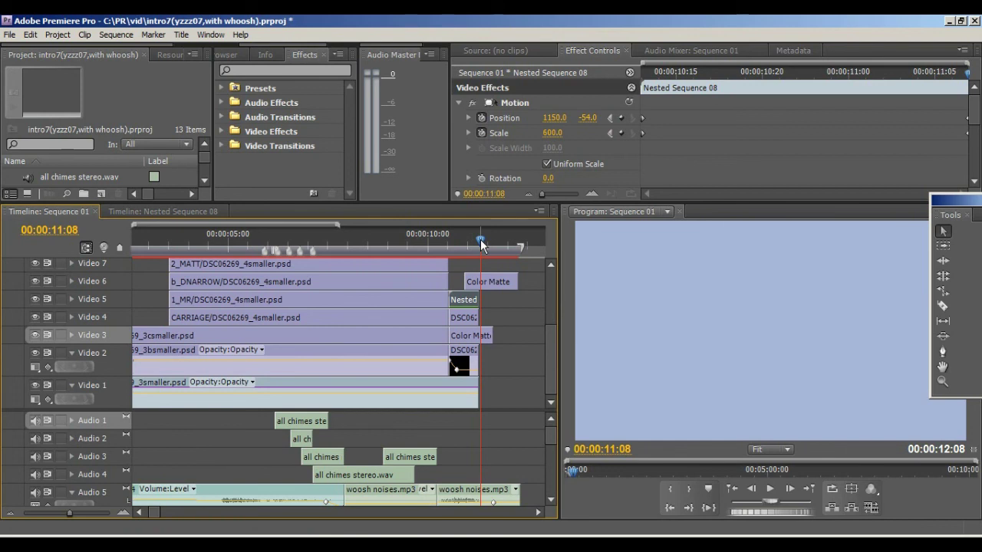
drag(480, 243, 503, 240)
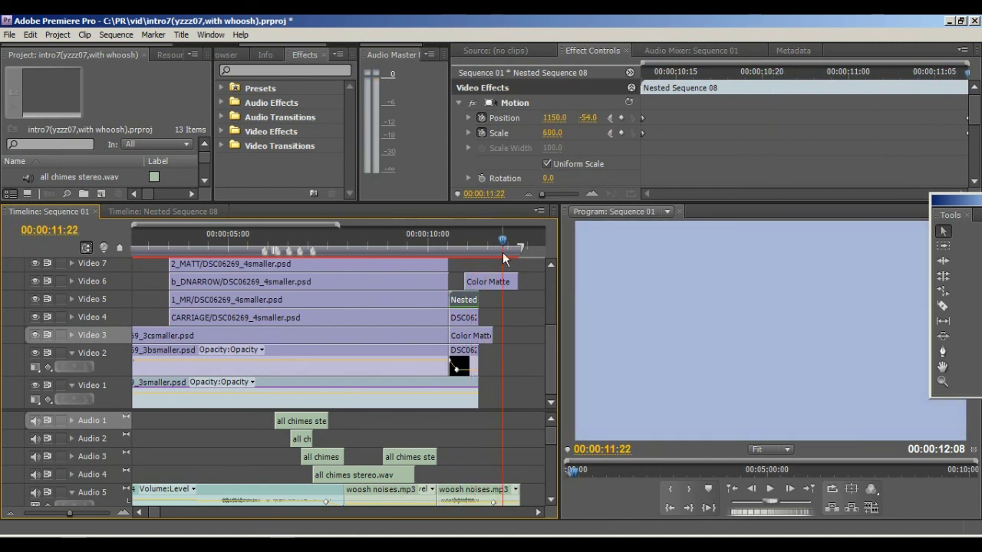
click(491, 278)
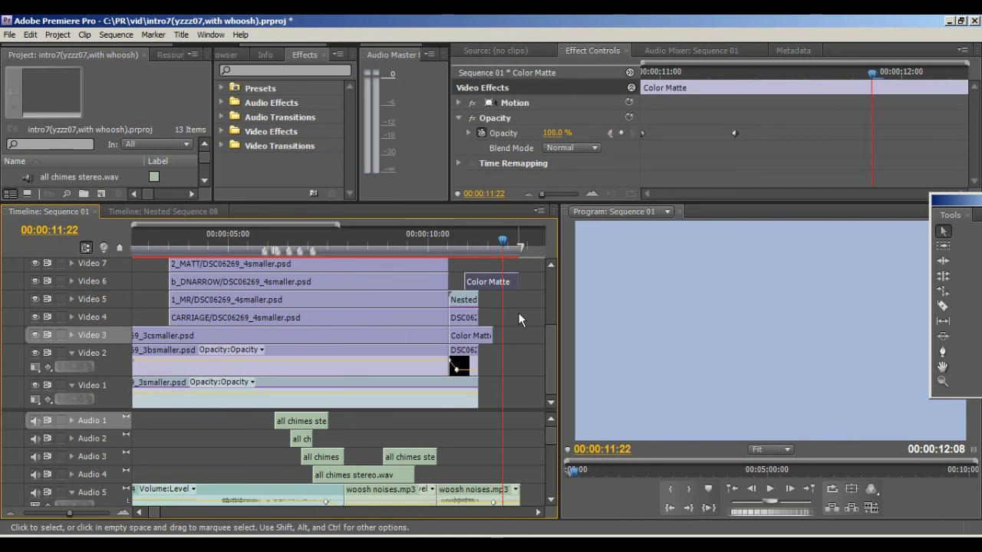
Close Premiere Pro without saving the project, and select intro3(yzzz03-Animated,all lit).prproj in the Windows Explorer search results
click(972, 20)
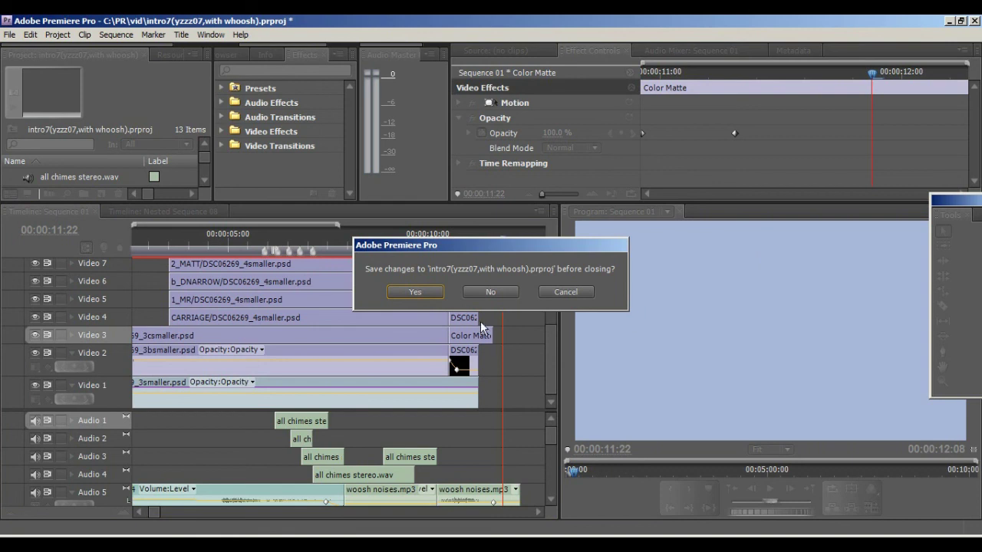
click(483, 293)
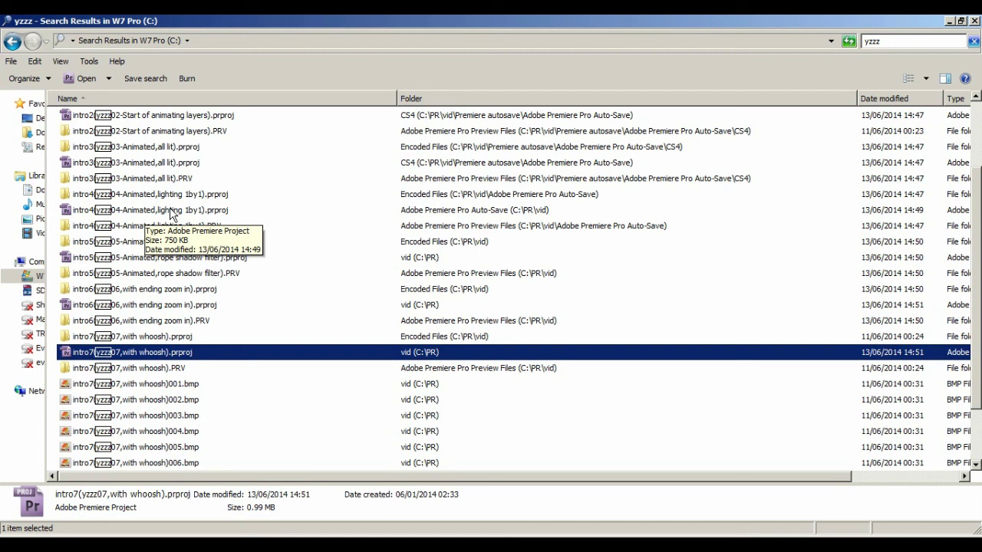
click(429, 163)
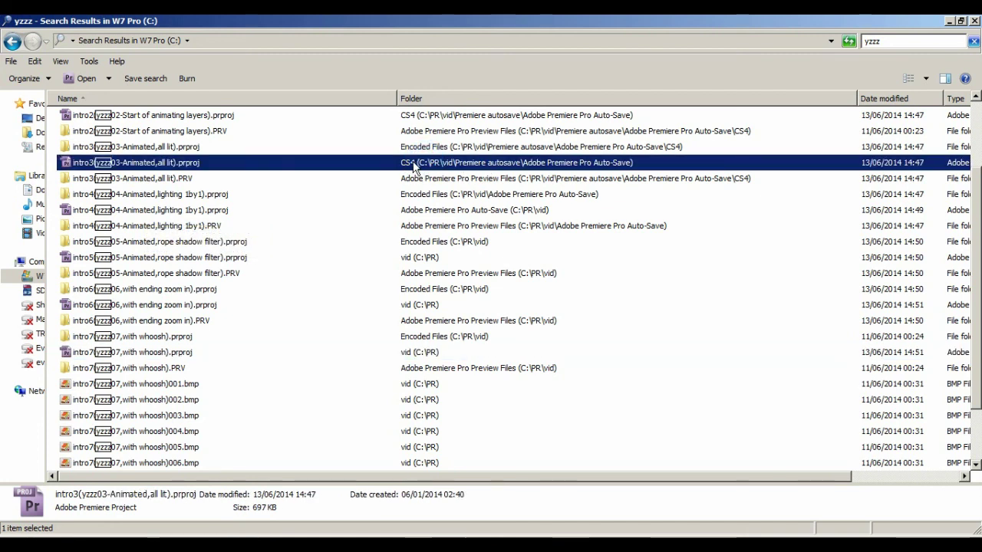